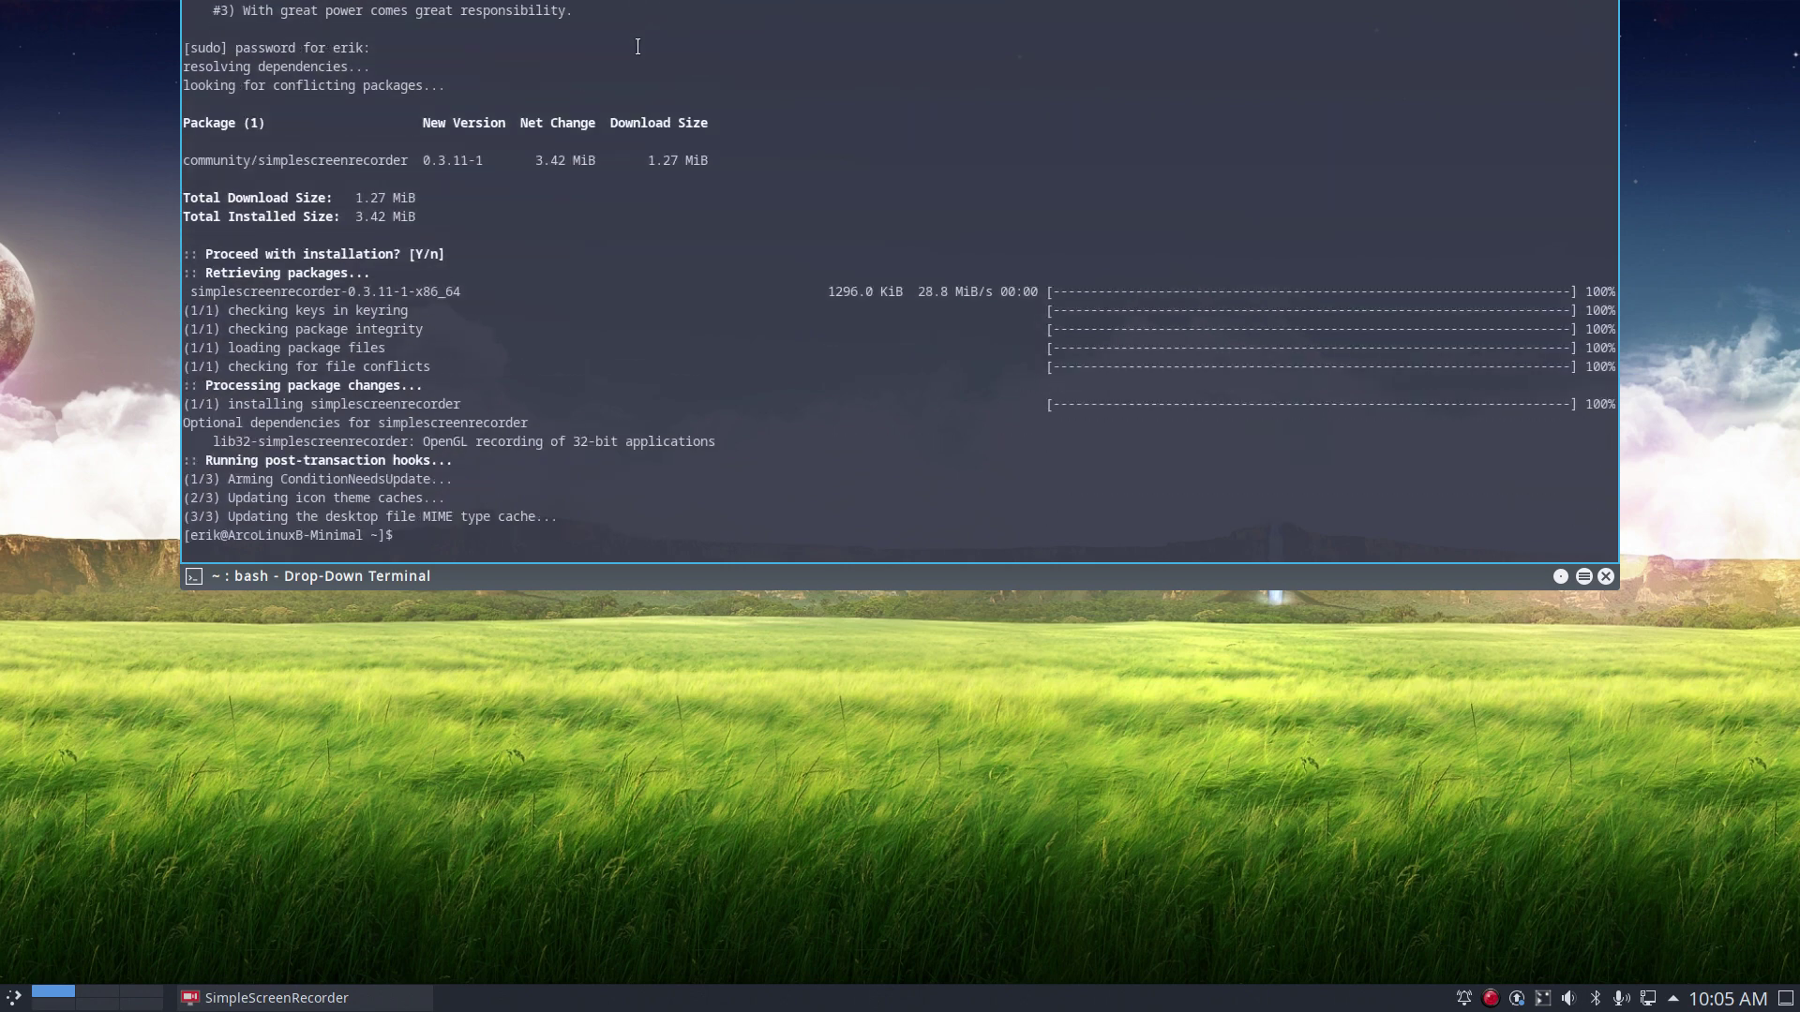
Hide the drop-down terminal and look through the application launcher's categories, including Graphics, Office and Multimedia.
key(F12)
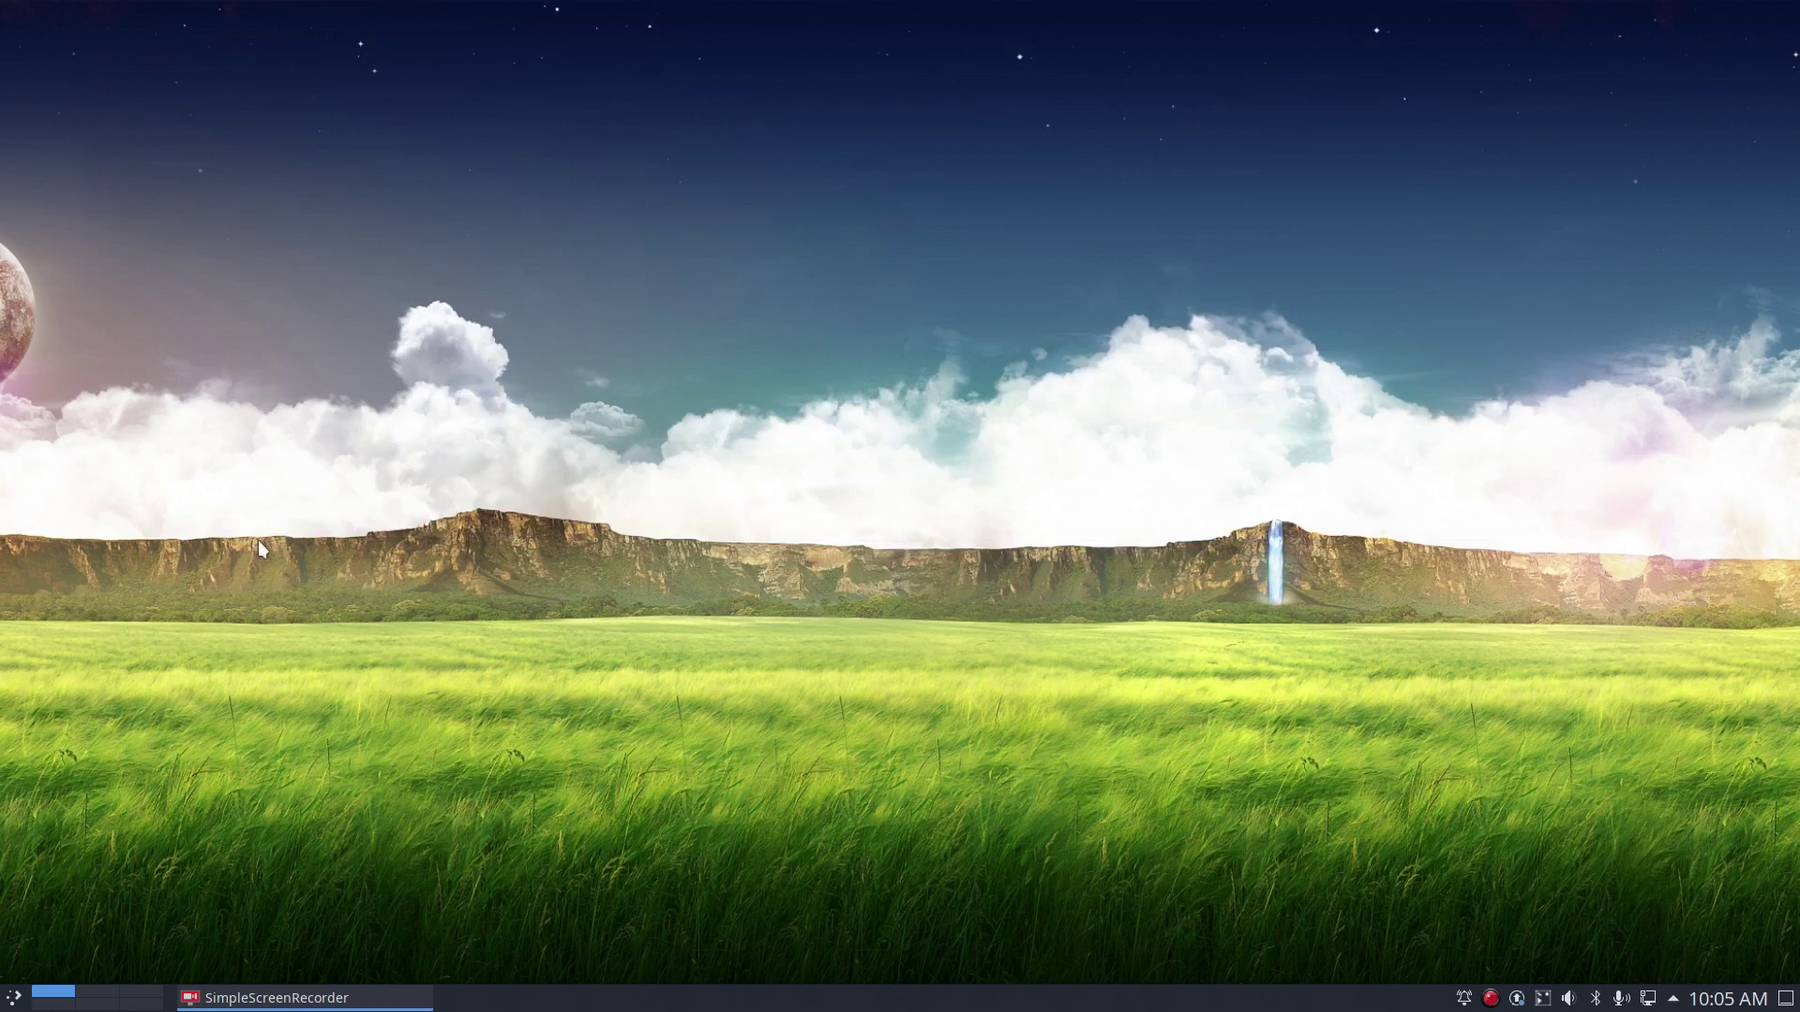
click(13, 1000)
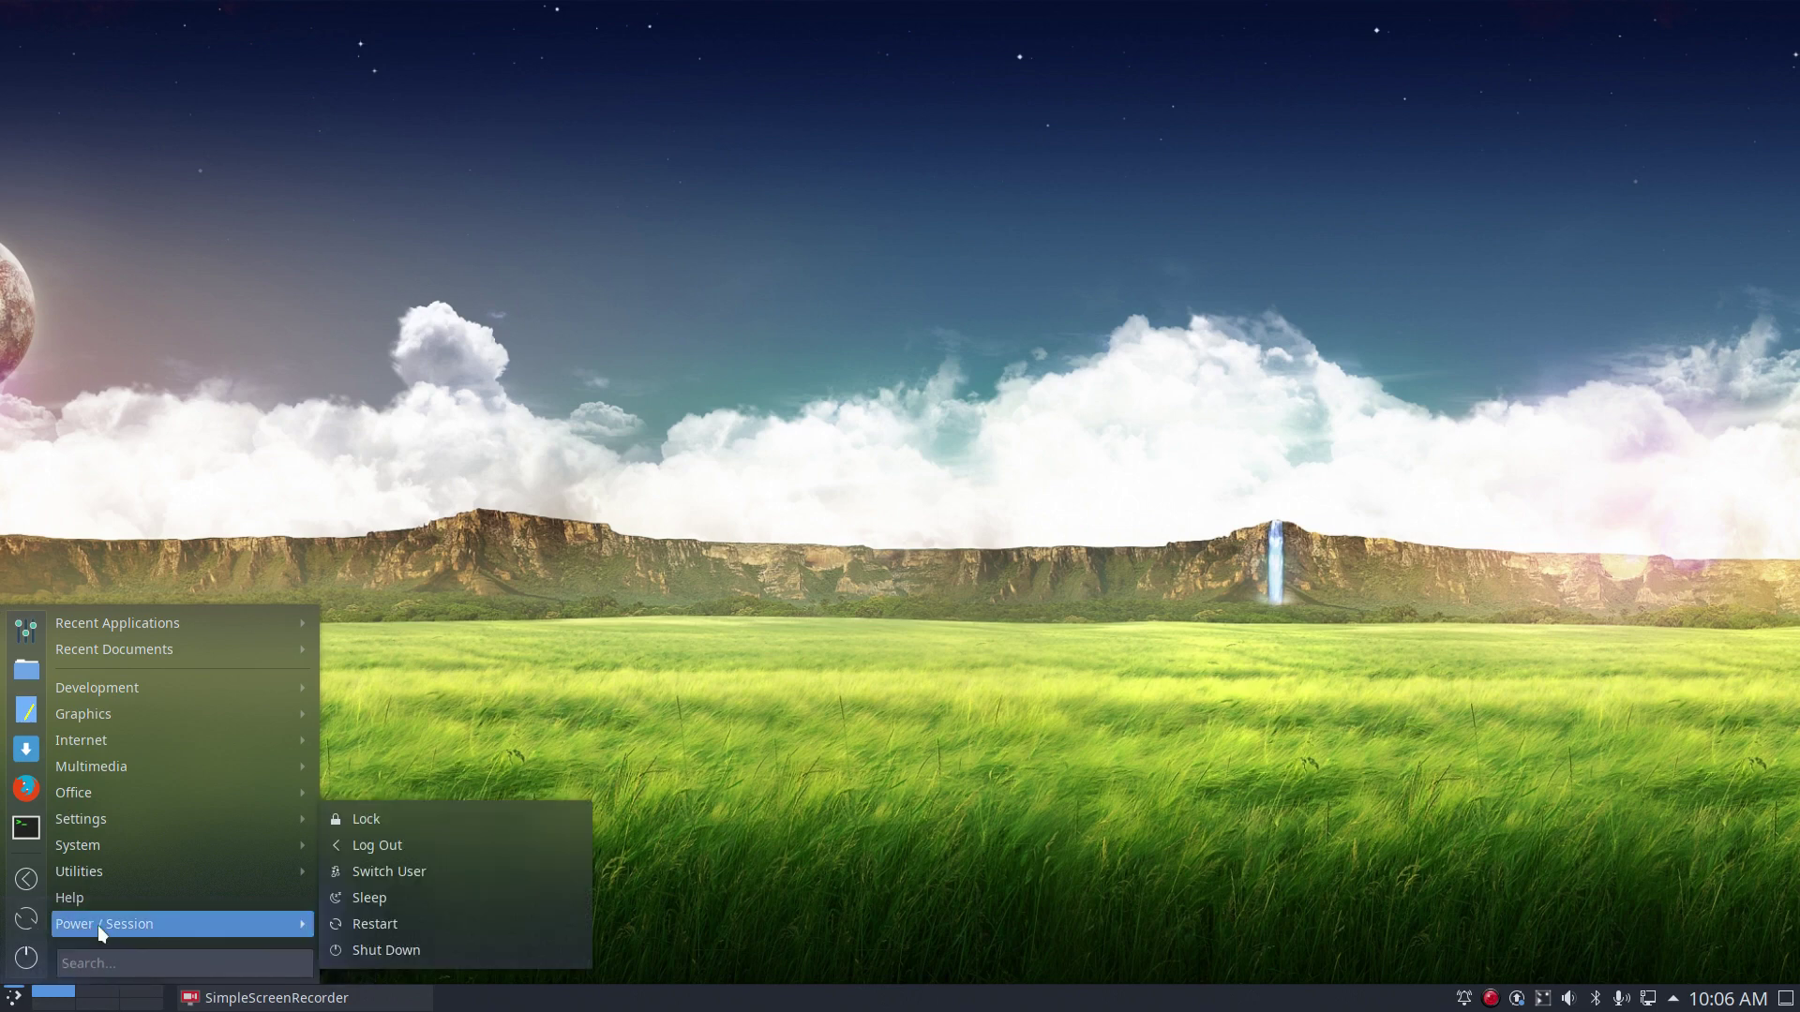
mouse_move(141, 875)
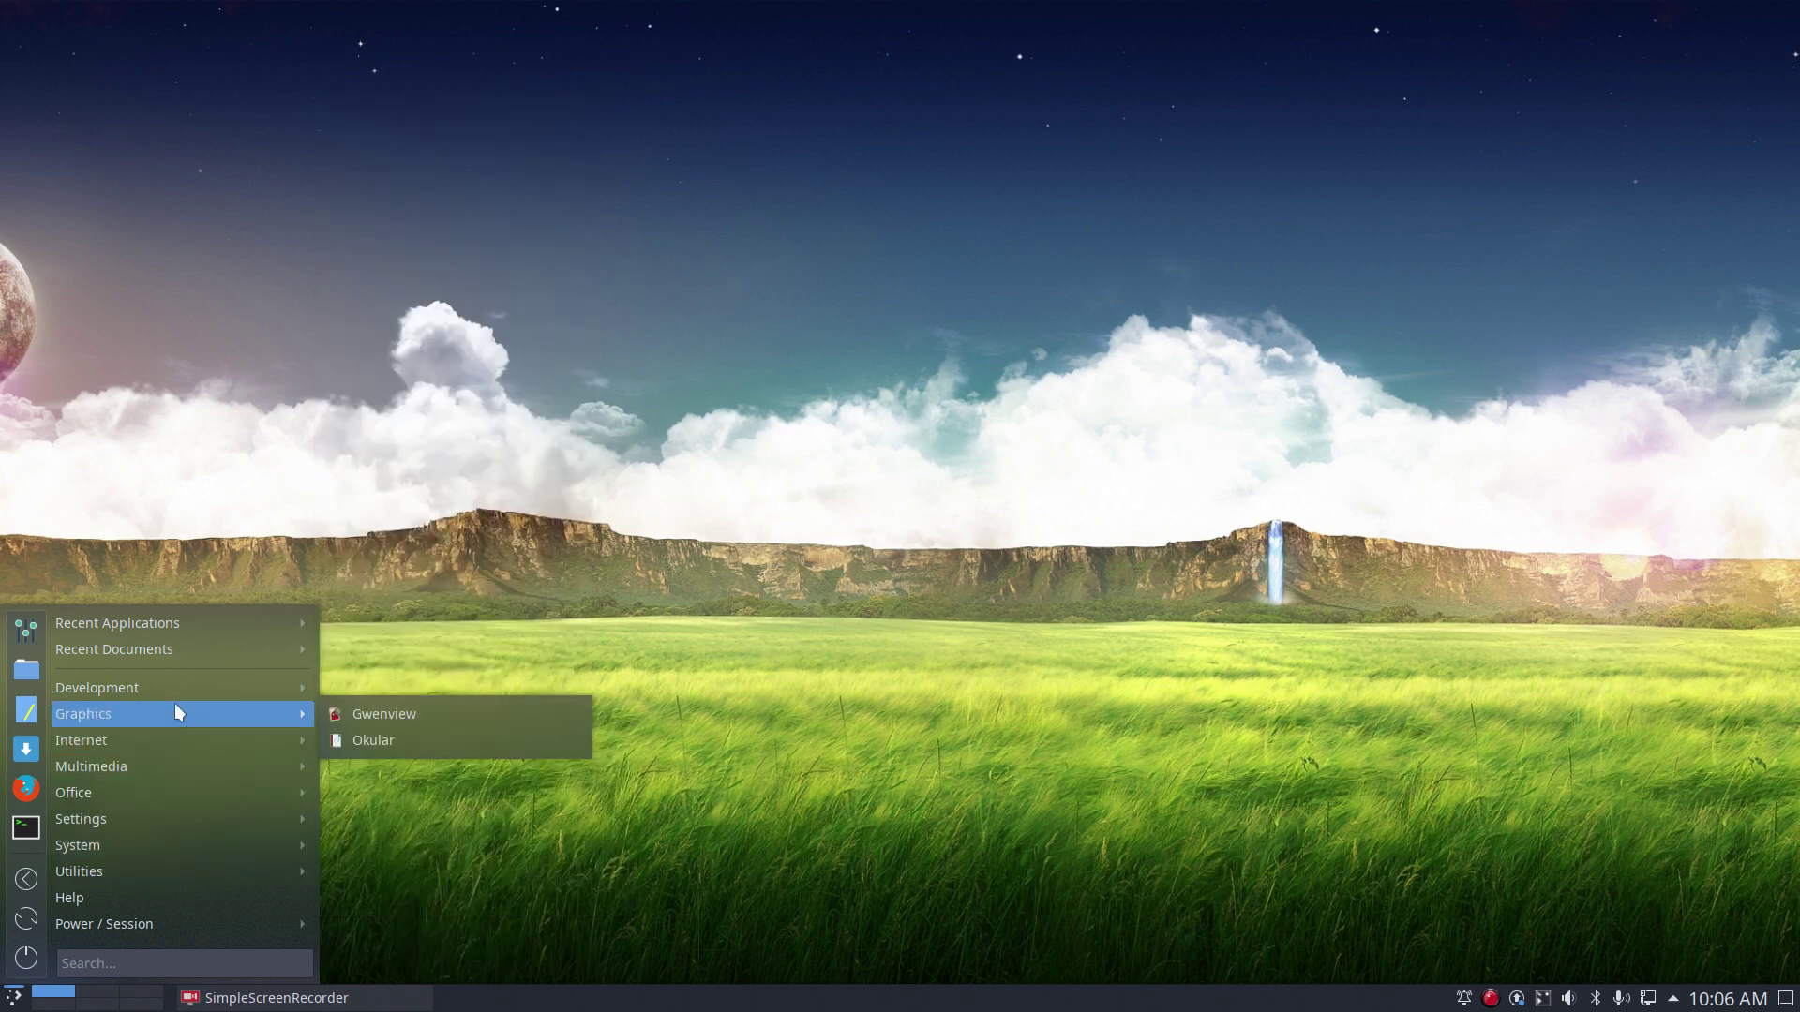
mouse_move(179, 688)
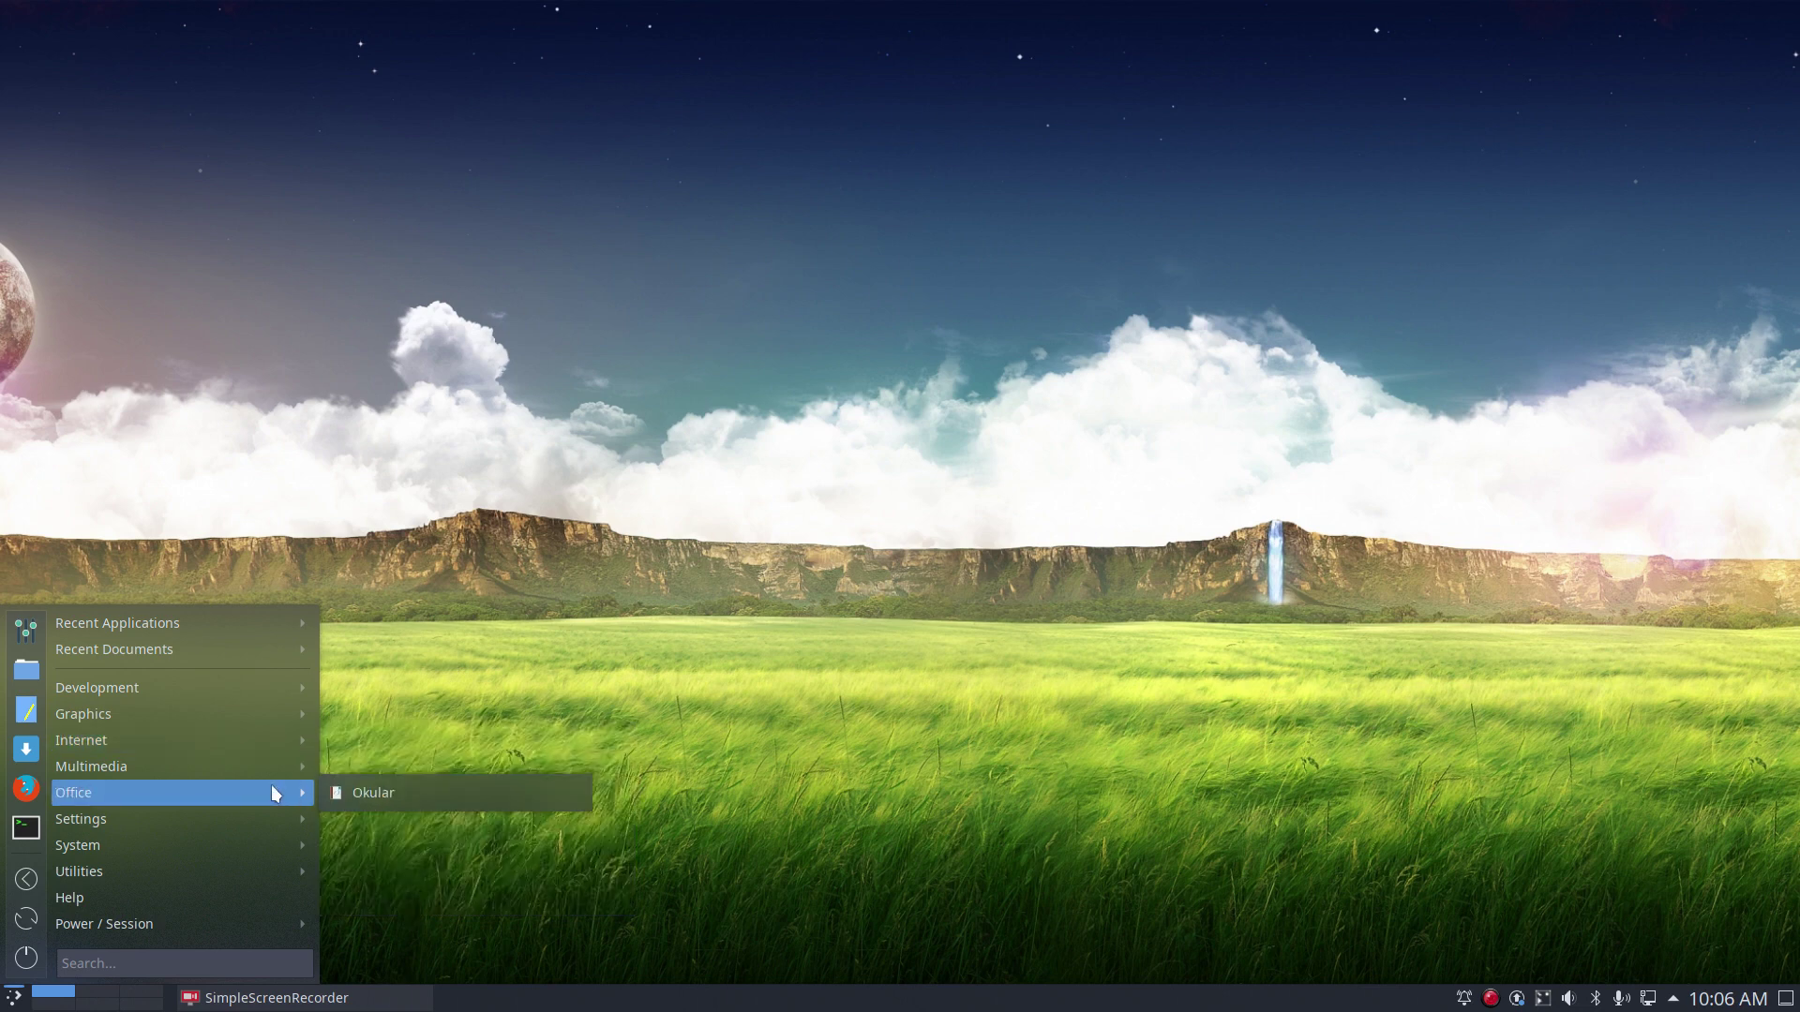
mouse_move(184, 770)
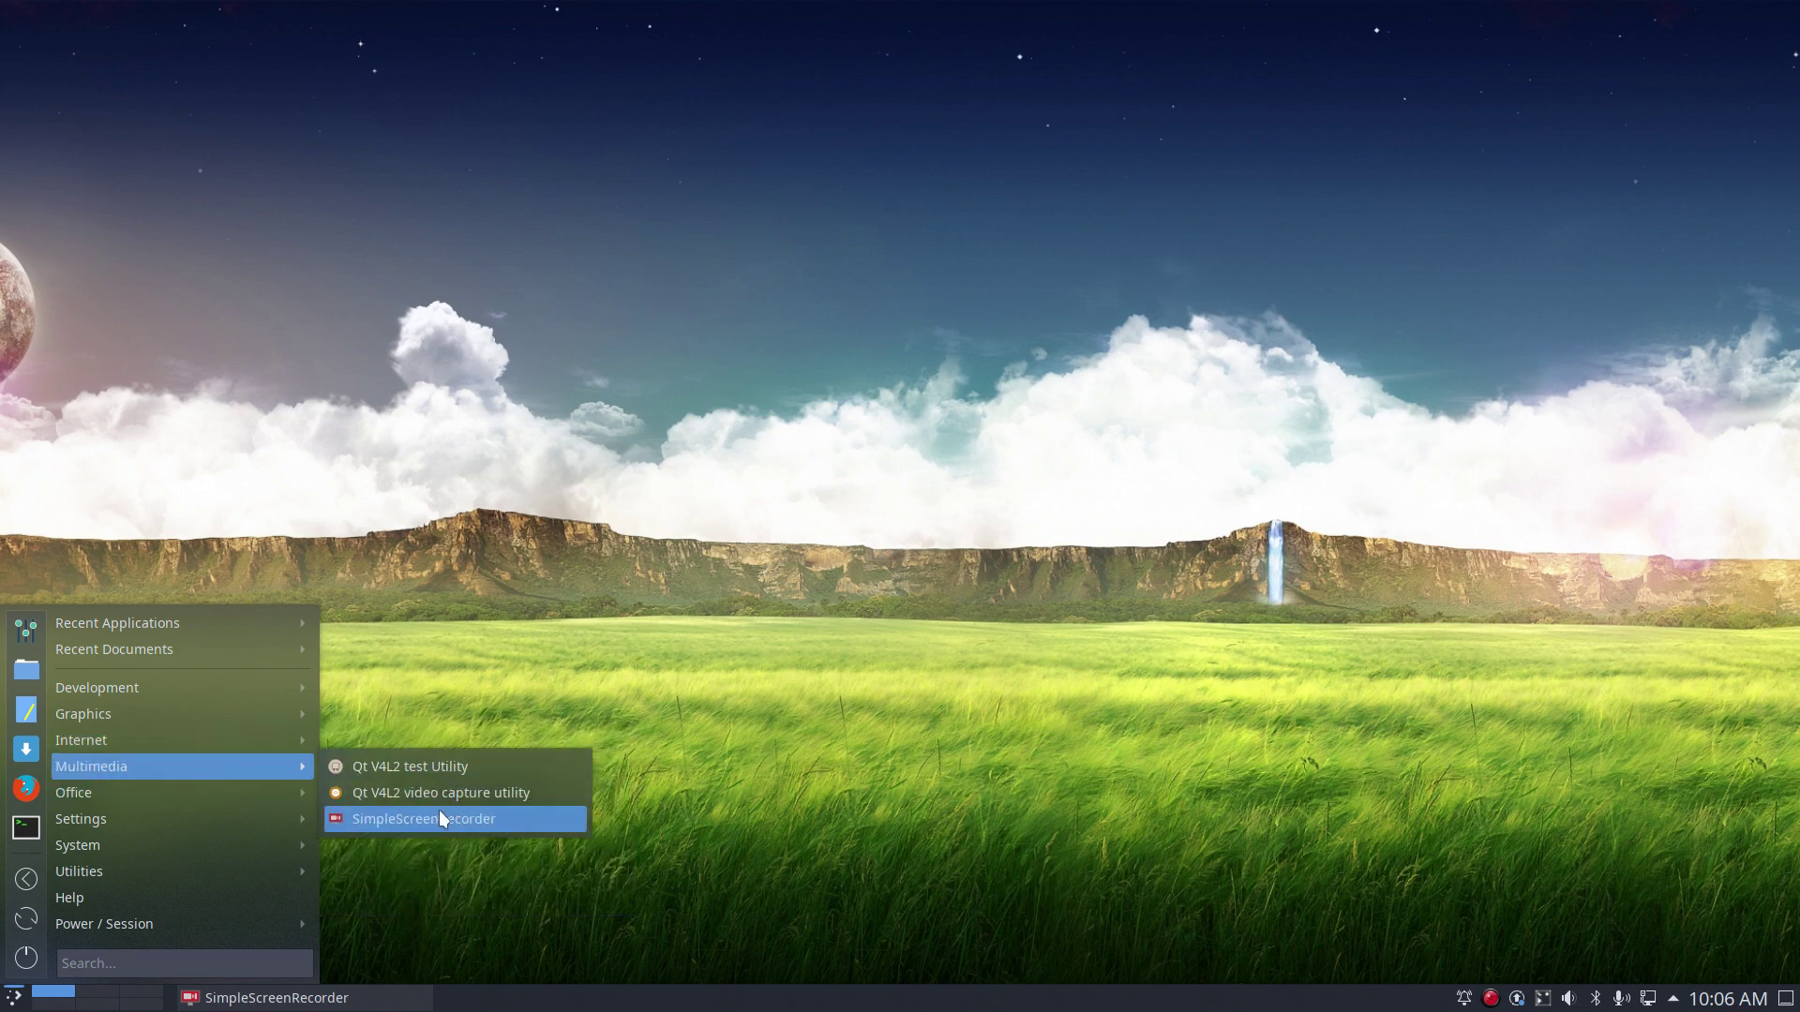
key(F12)
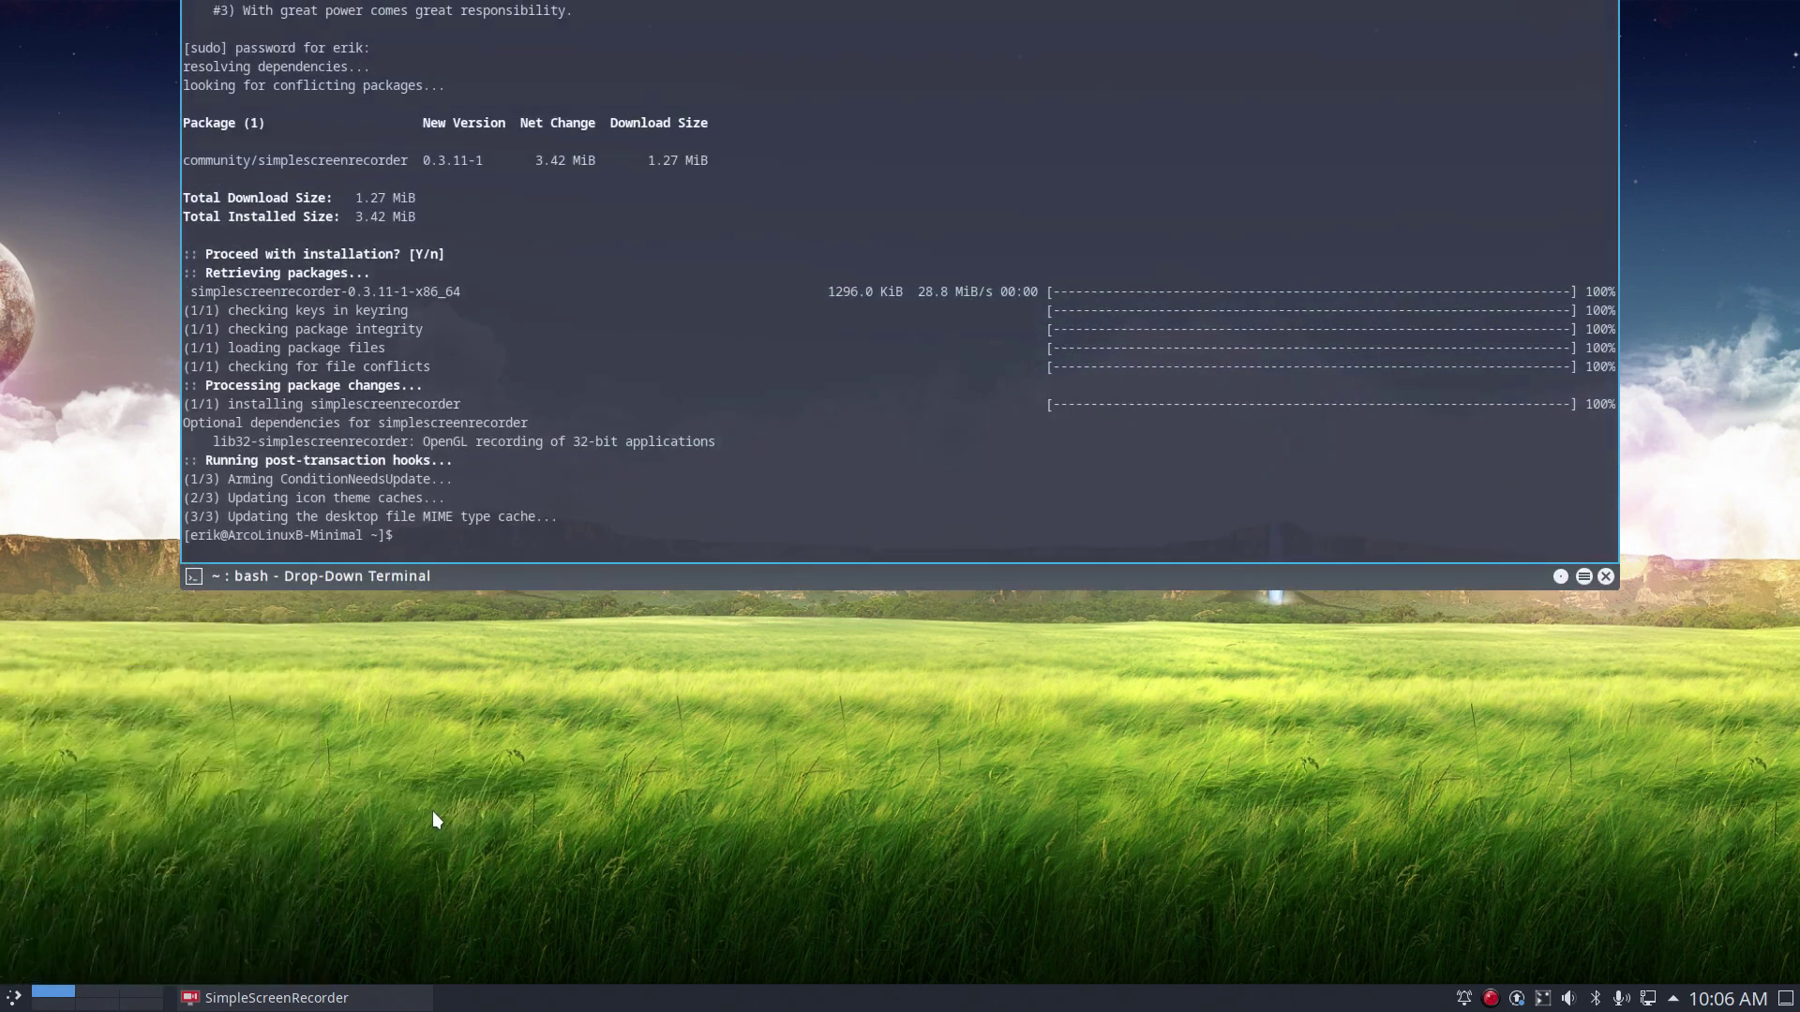
key(F12)
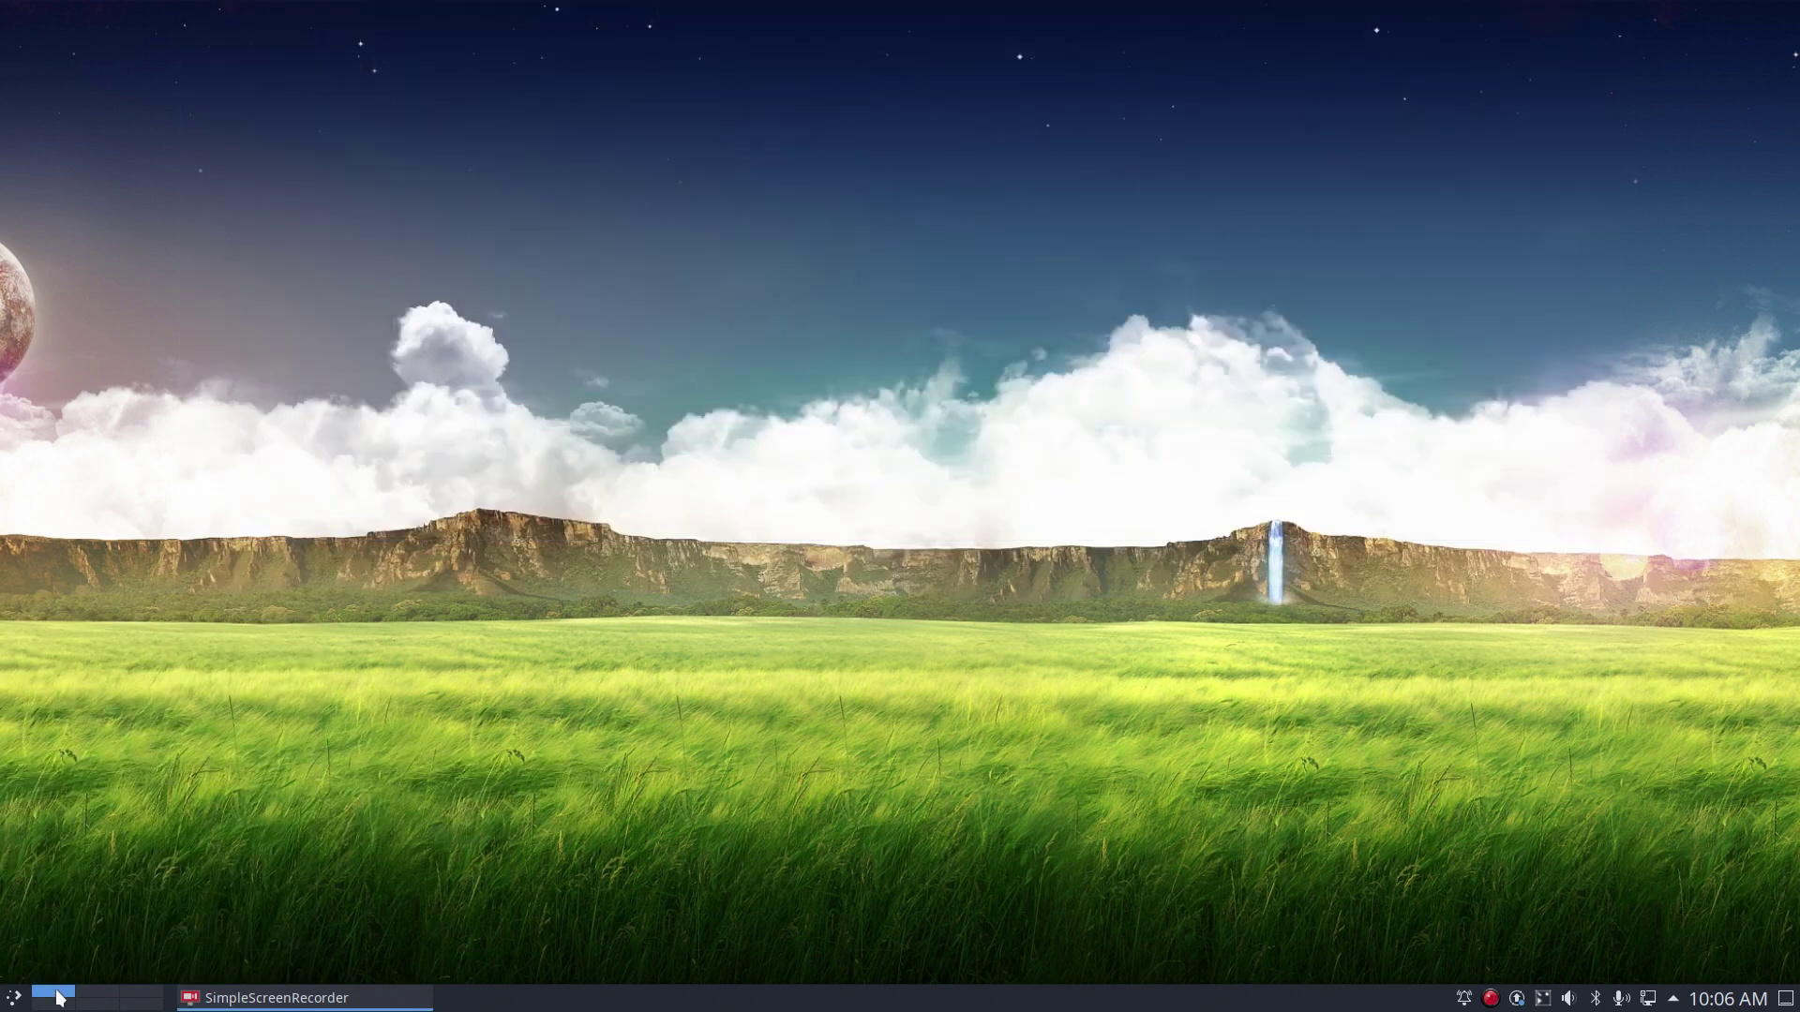
Launch KDE Partition Manager from the System applications and authenticate with the account password.
click(15, 1000)
mouse_move(106, 818)
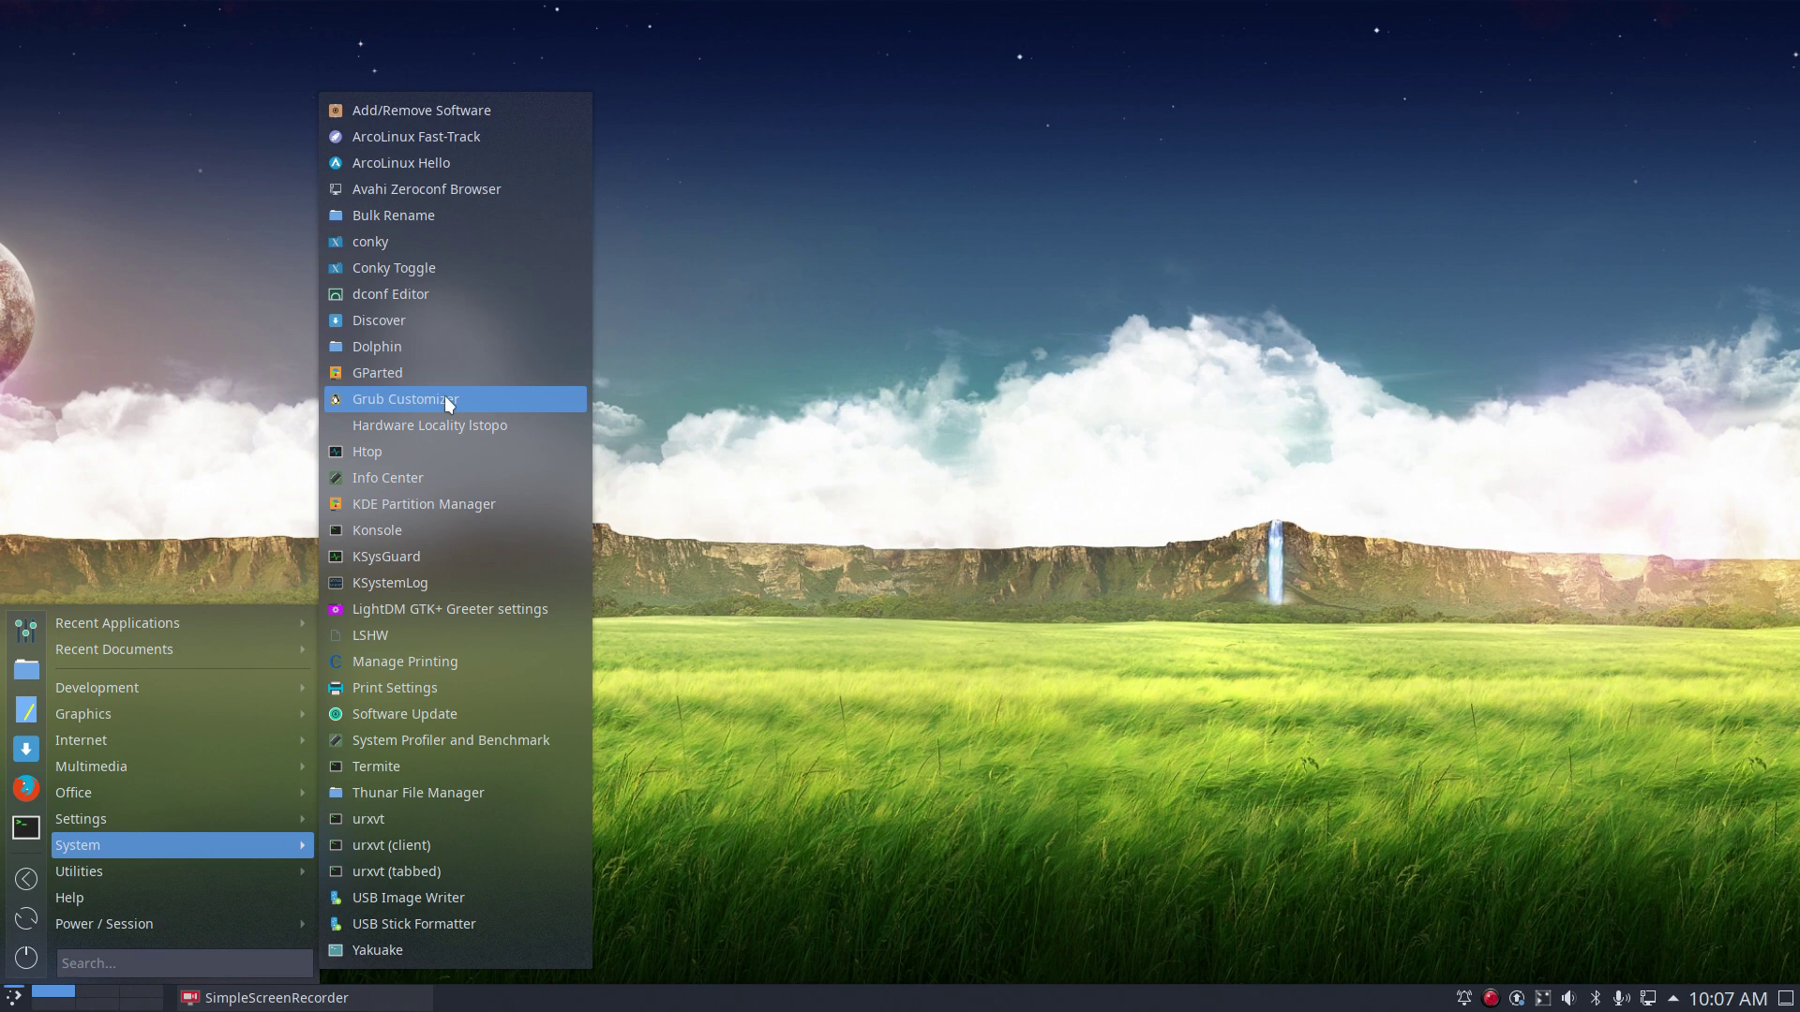
click(448, 504)
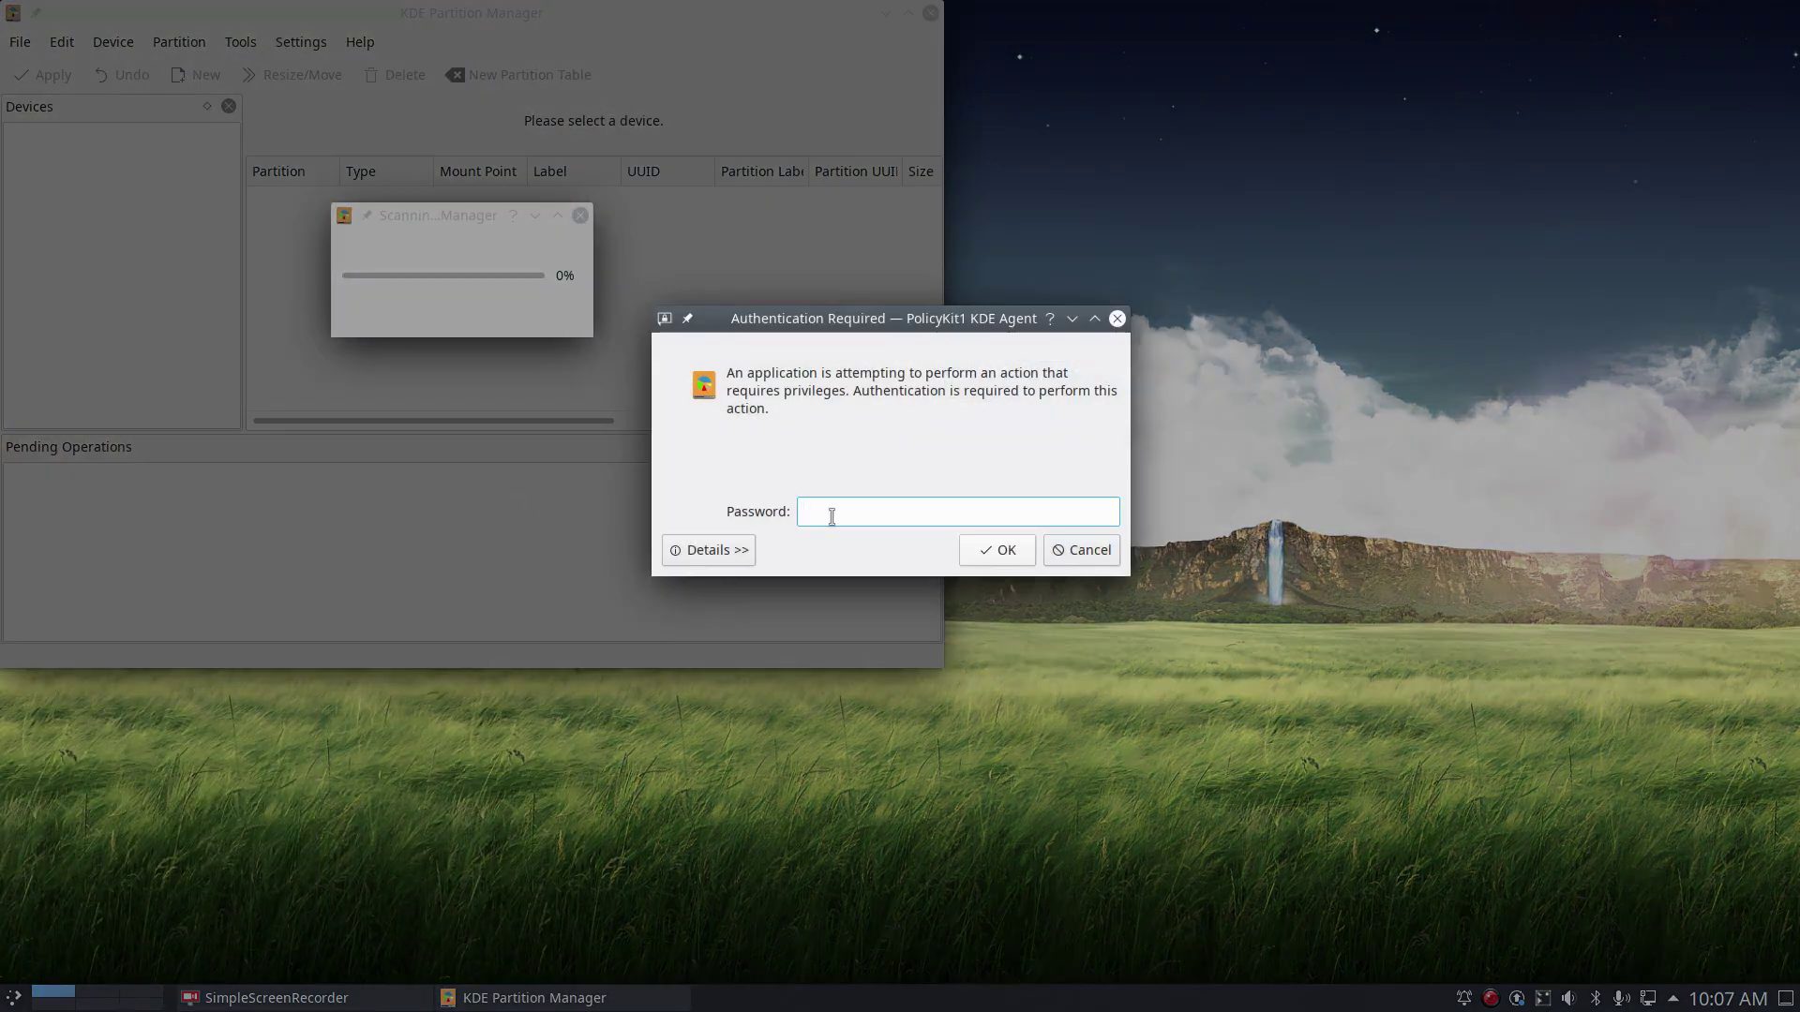
text(****)
key(Return)
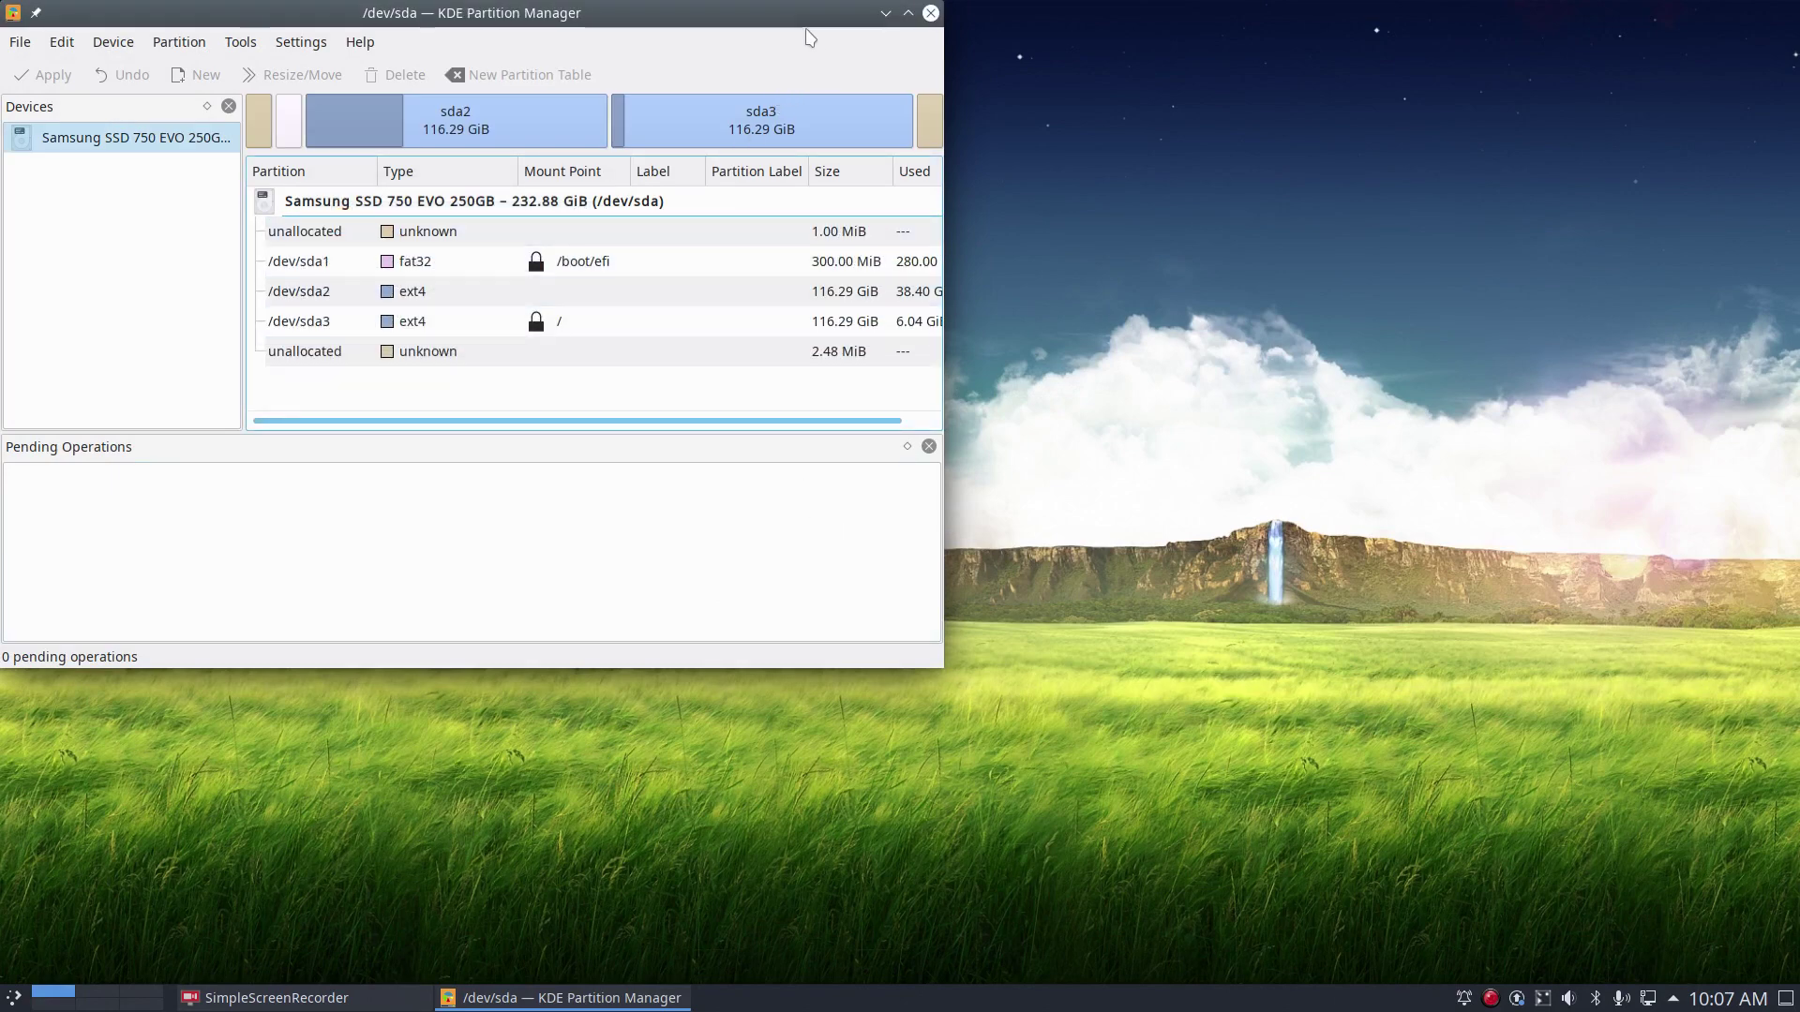
Inspect the sda3 and sda2 partitions of the Samsung SSD, then close the partition manager.
drag(778, 13, 1065, 147)
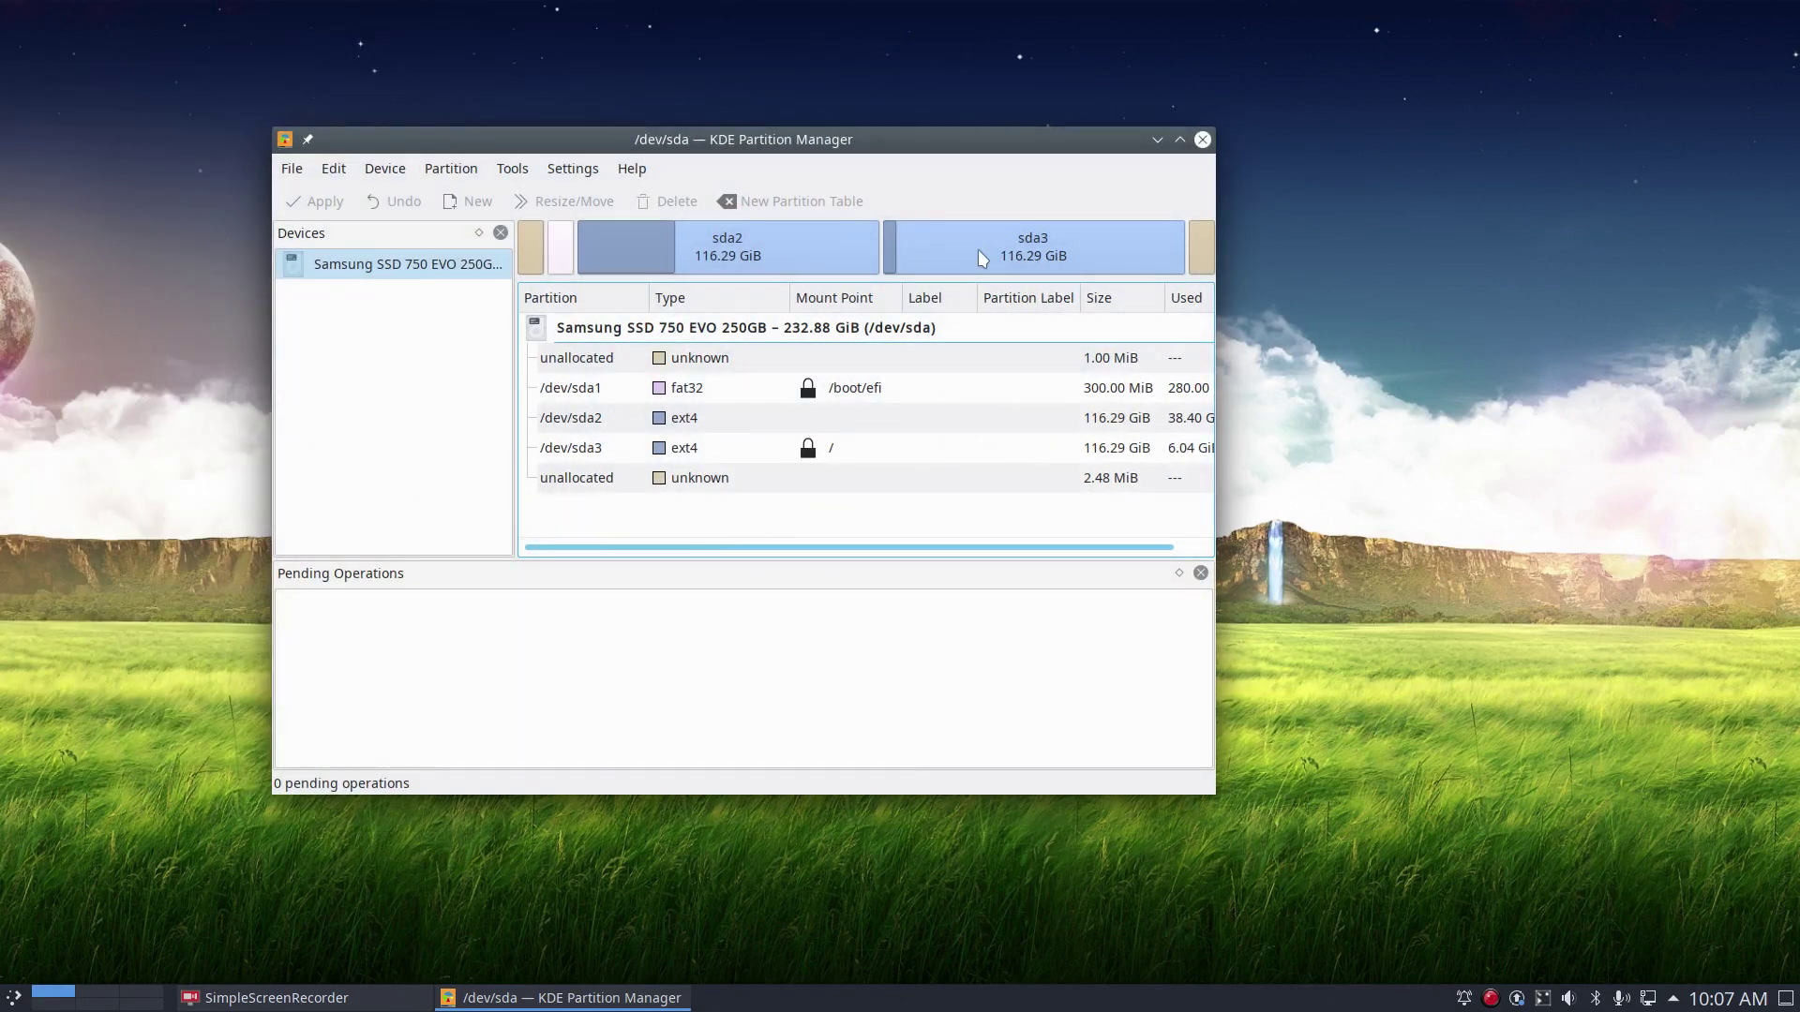
click(999, 258)
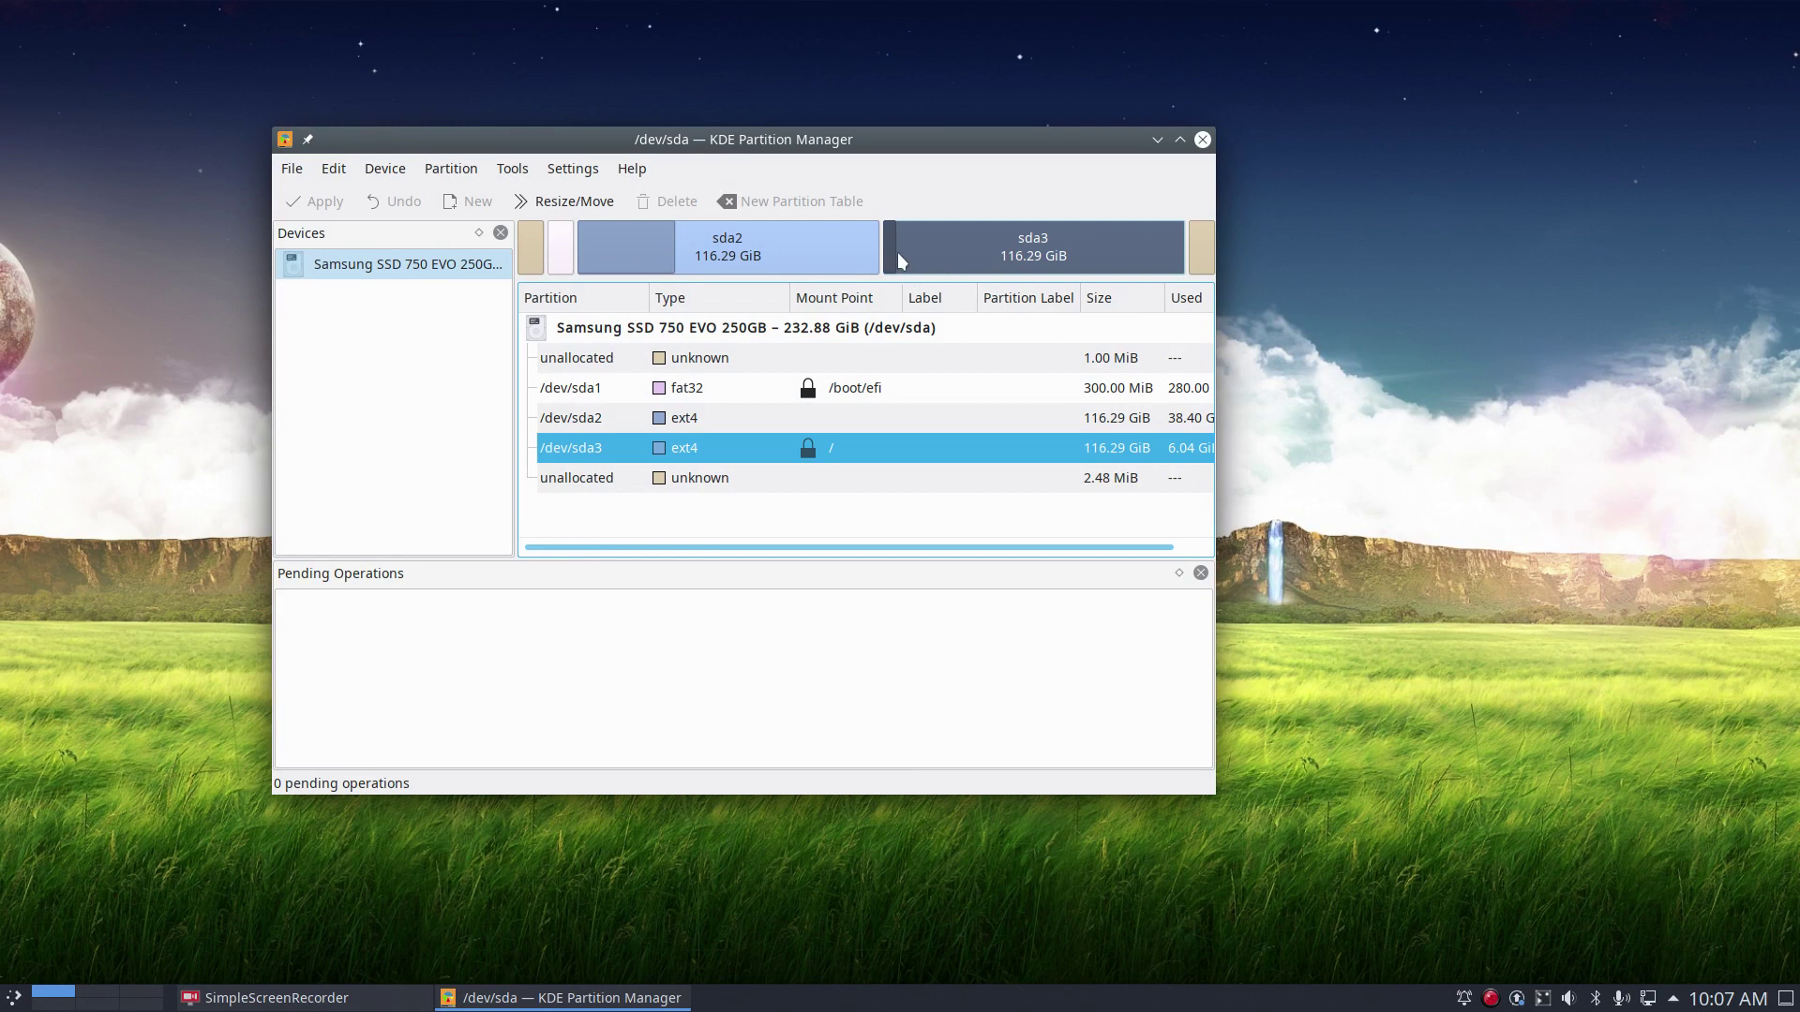
click(657, 245)
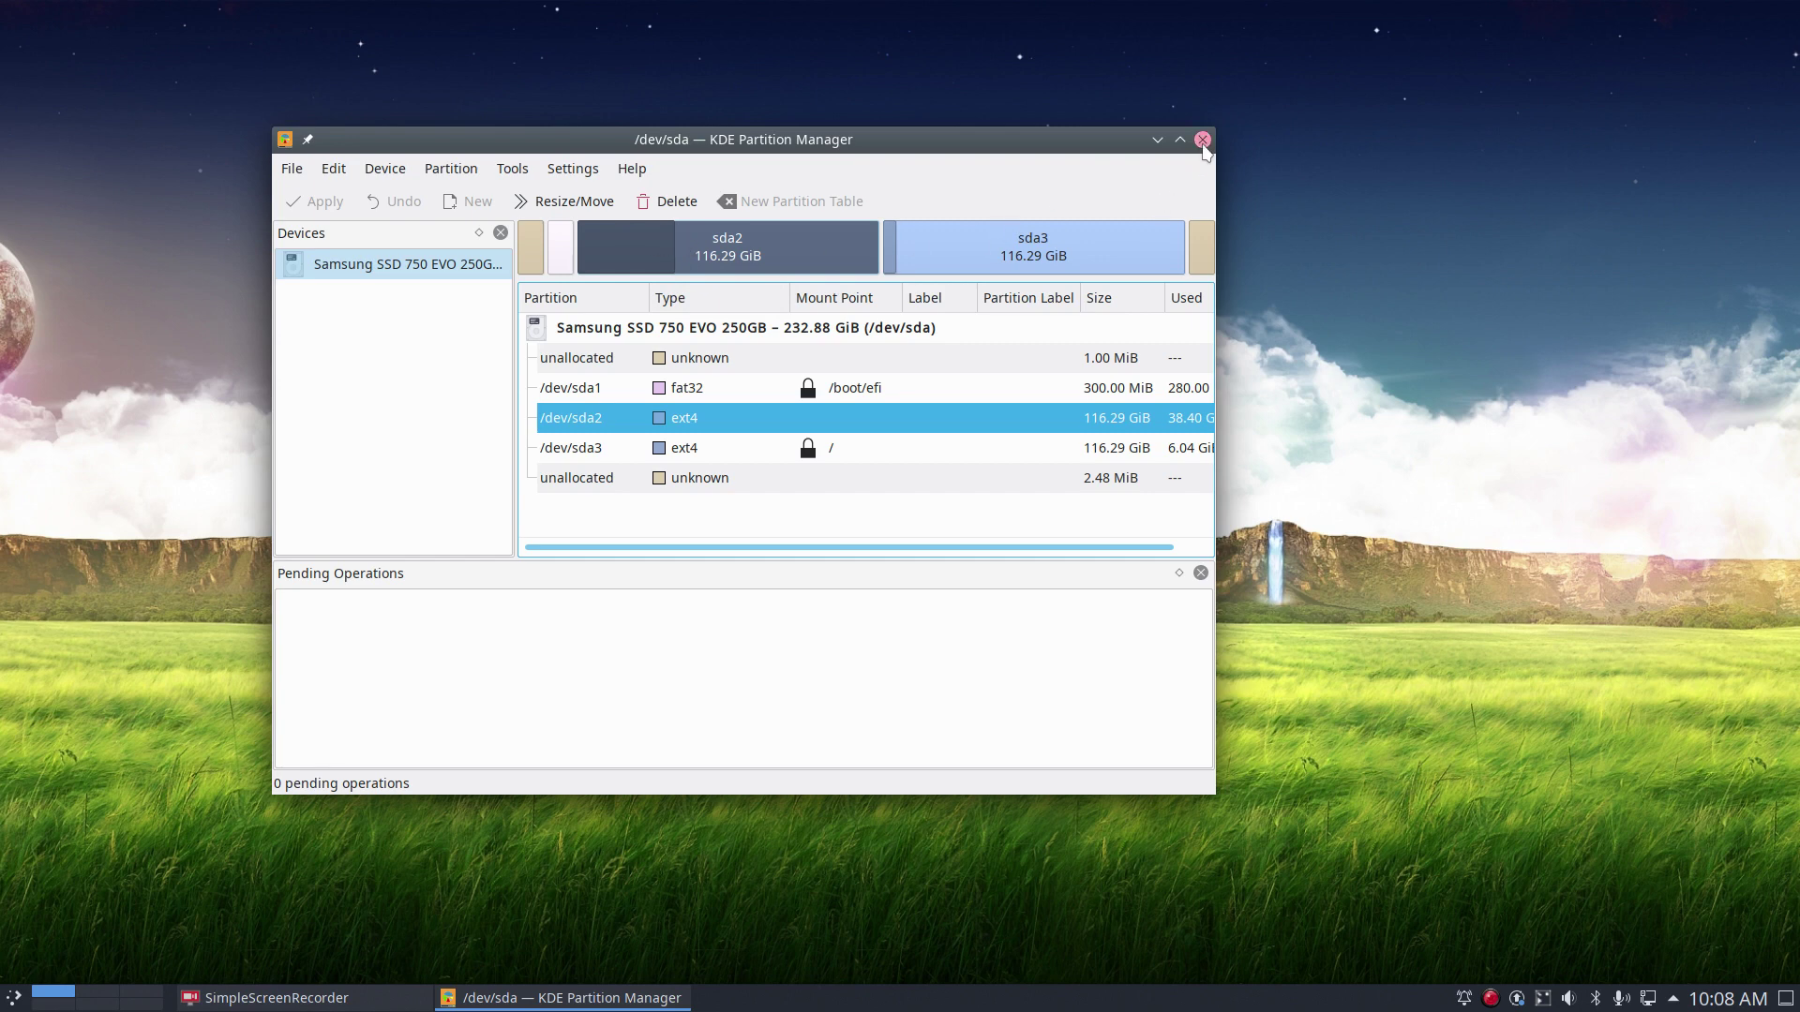
click(1203, 138)
Review the applications in the launcher's System and Utilities categories, closing the launcher after each.
click(9, 1000)
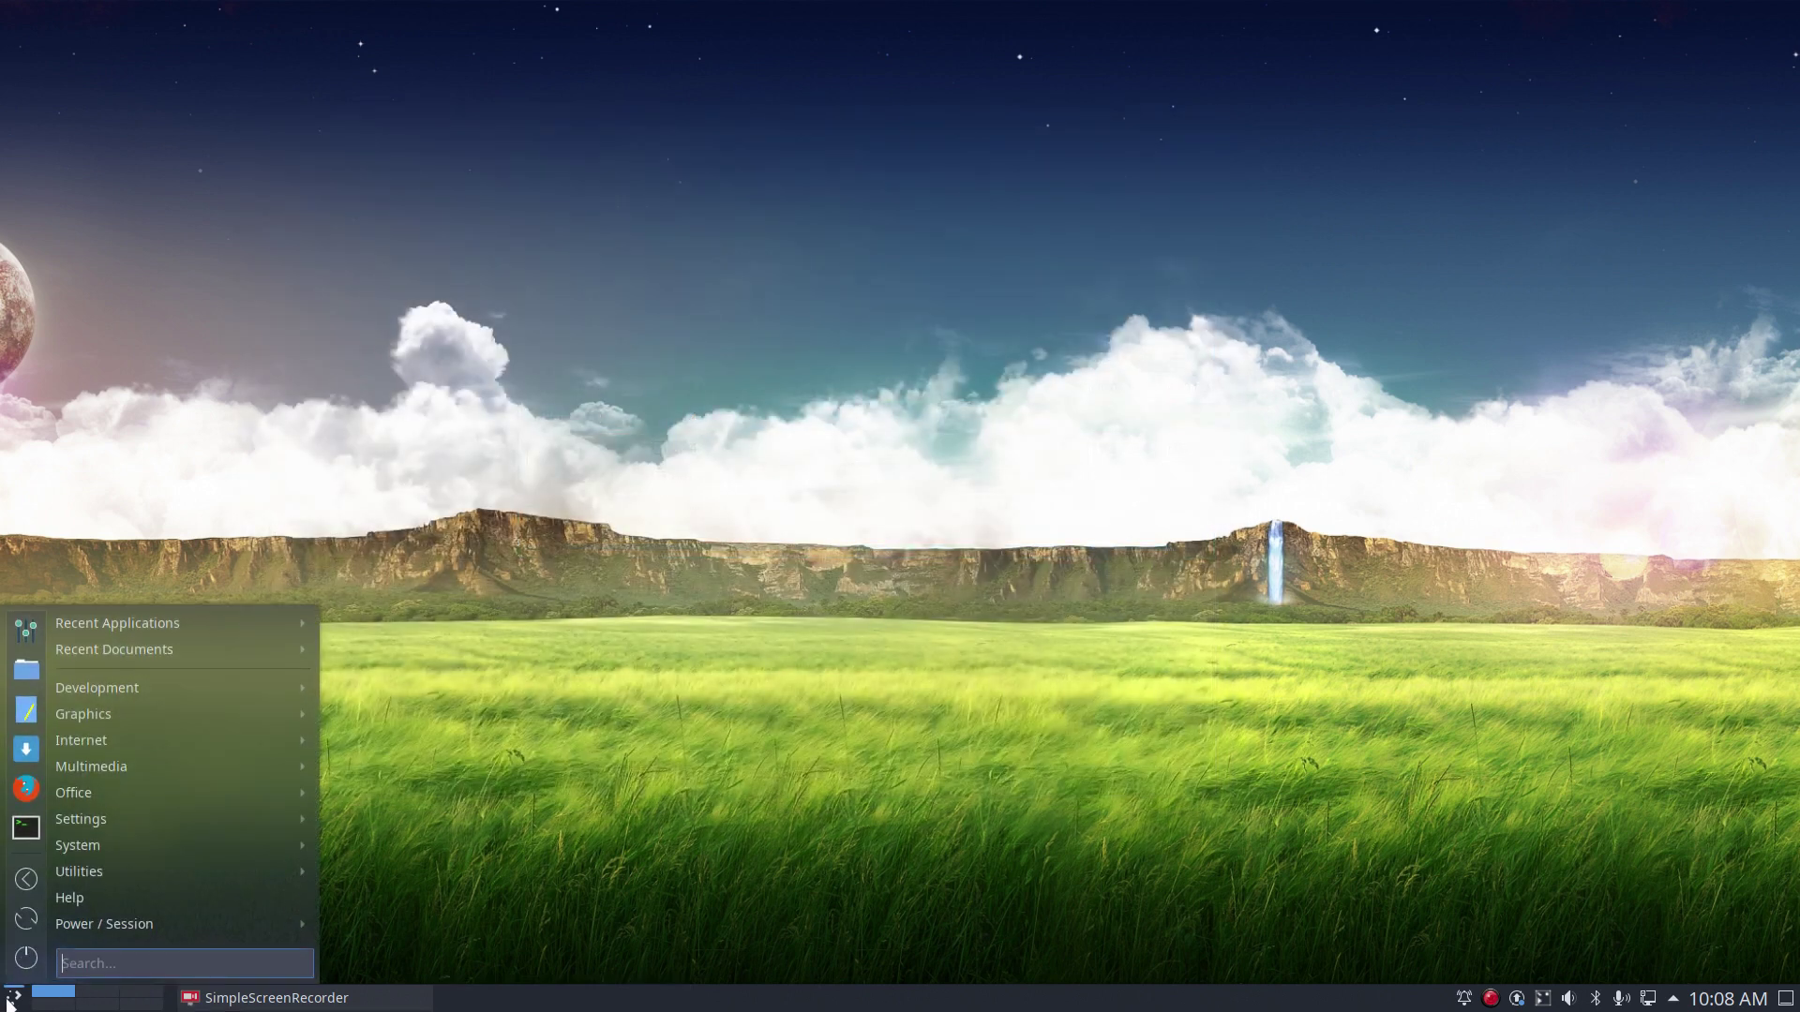
mouse_move(132, 815)
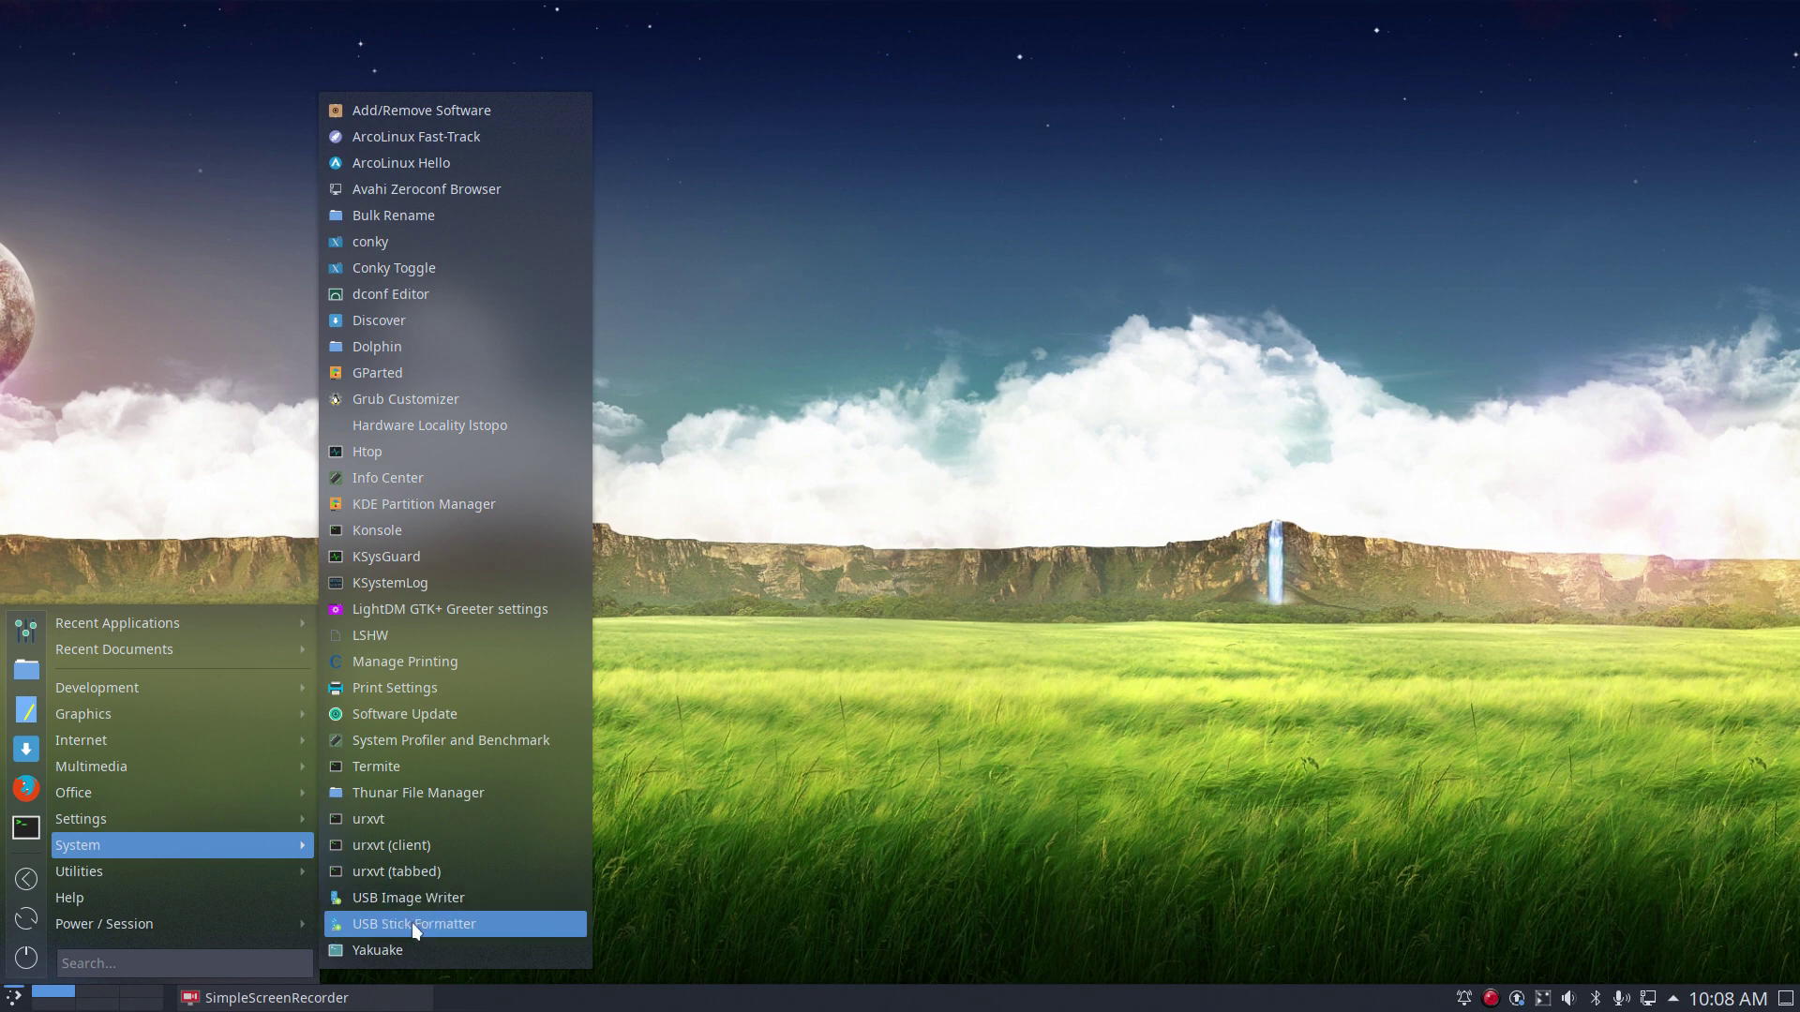
key(Escape)
click(780, 753)
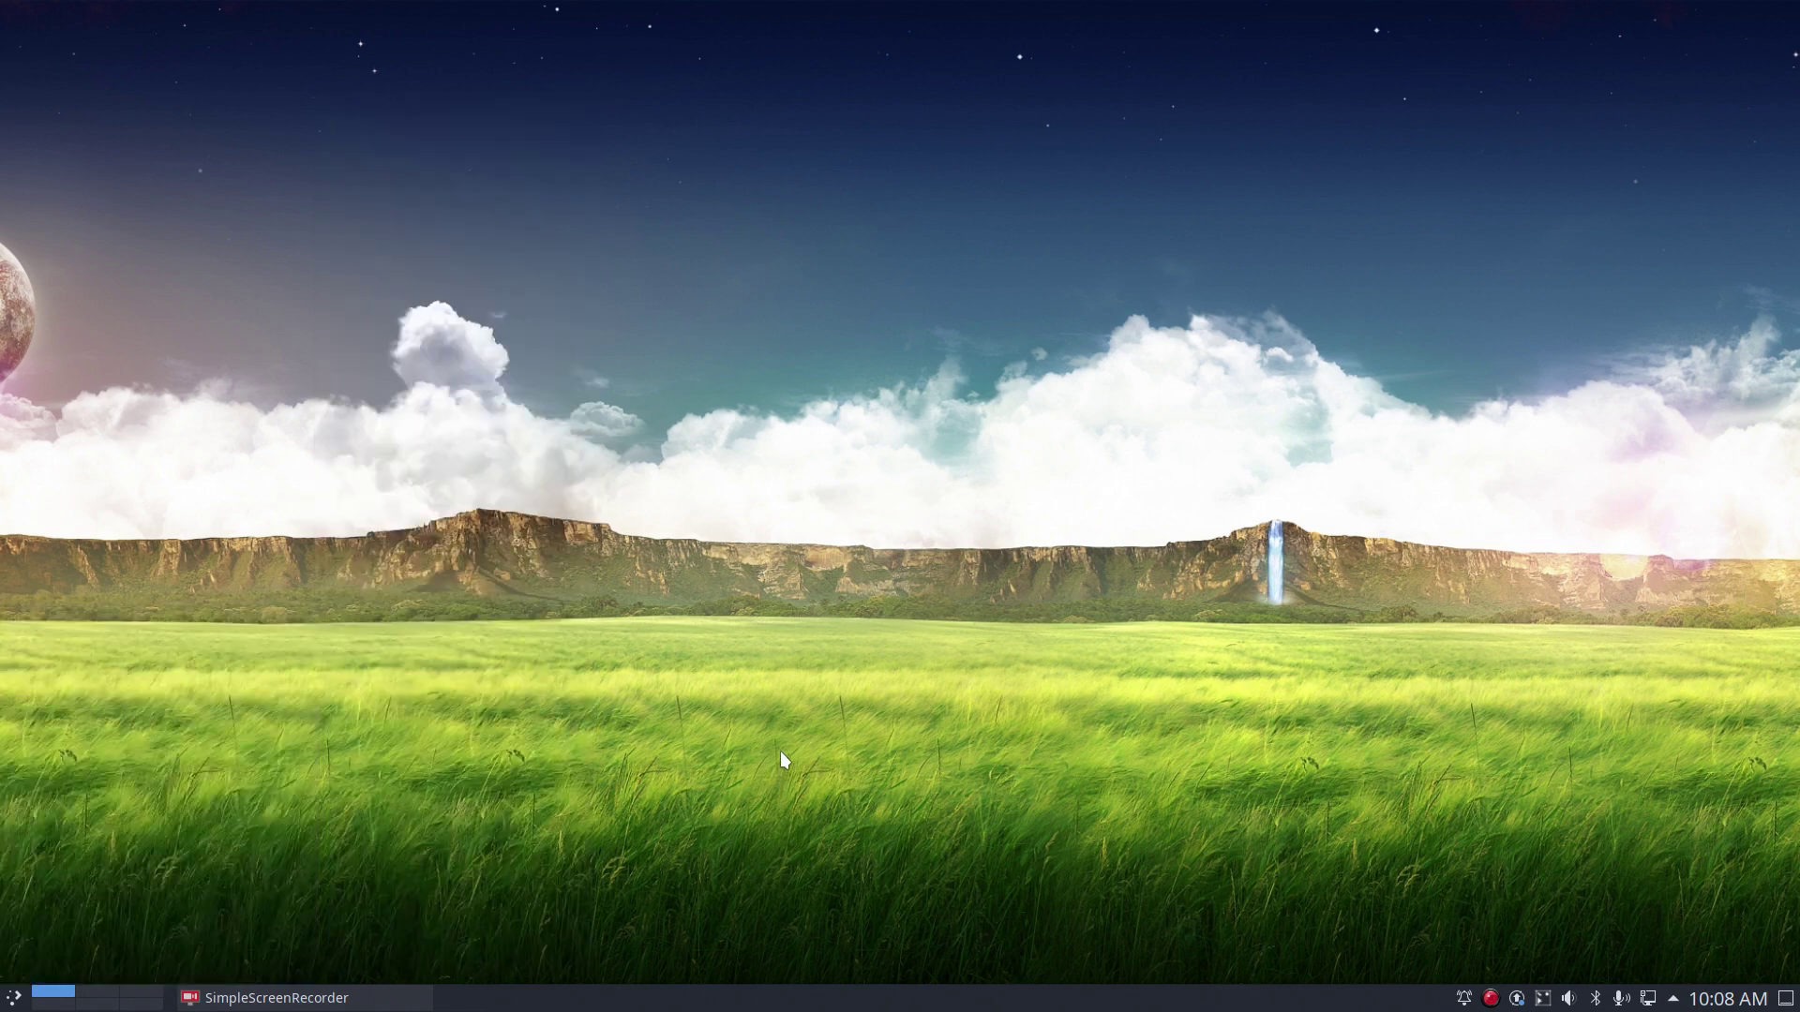
key(F12)
key(F12)
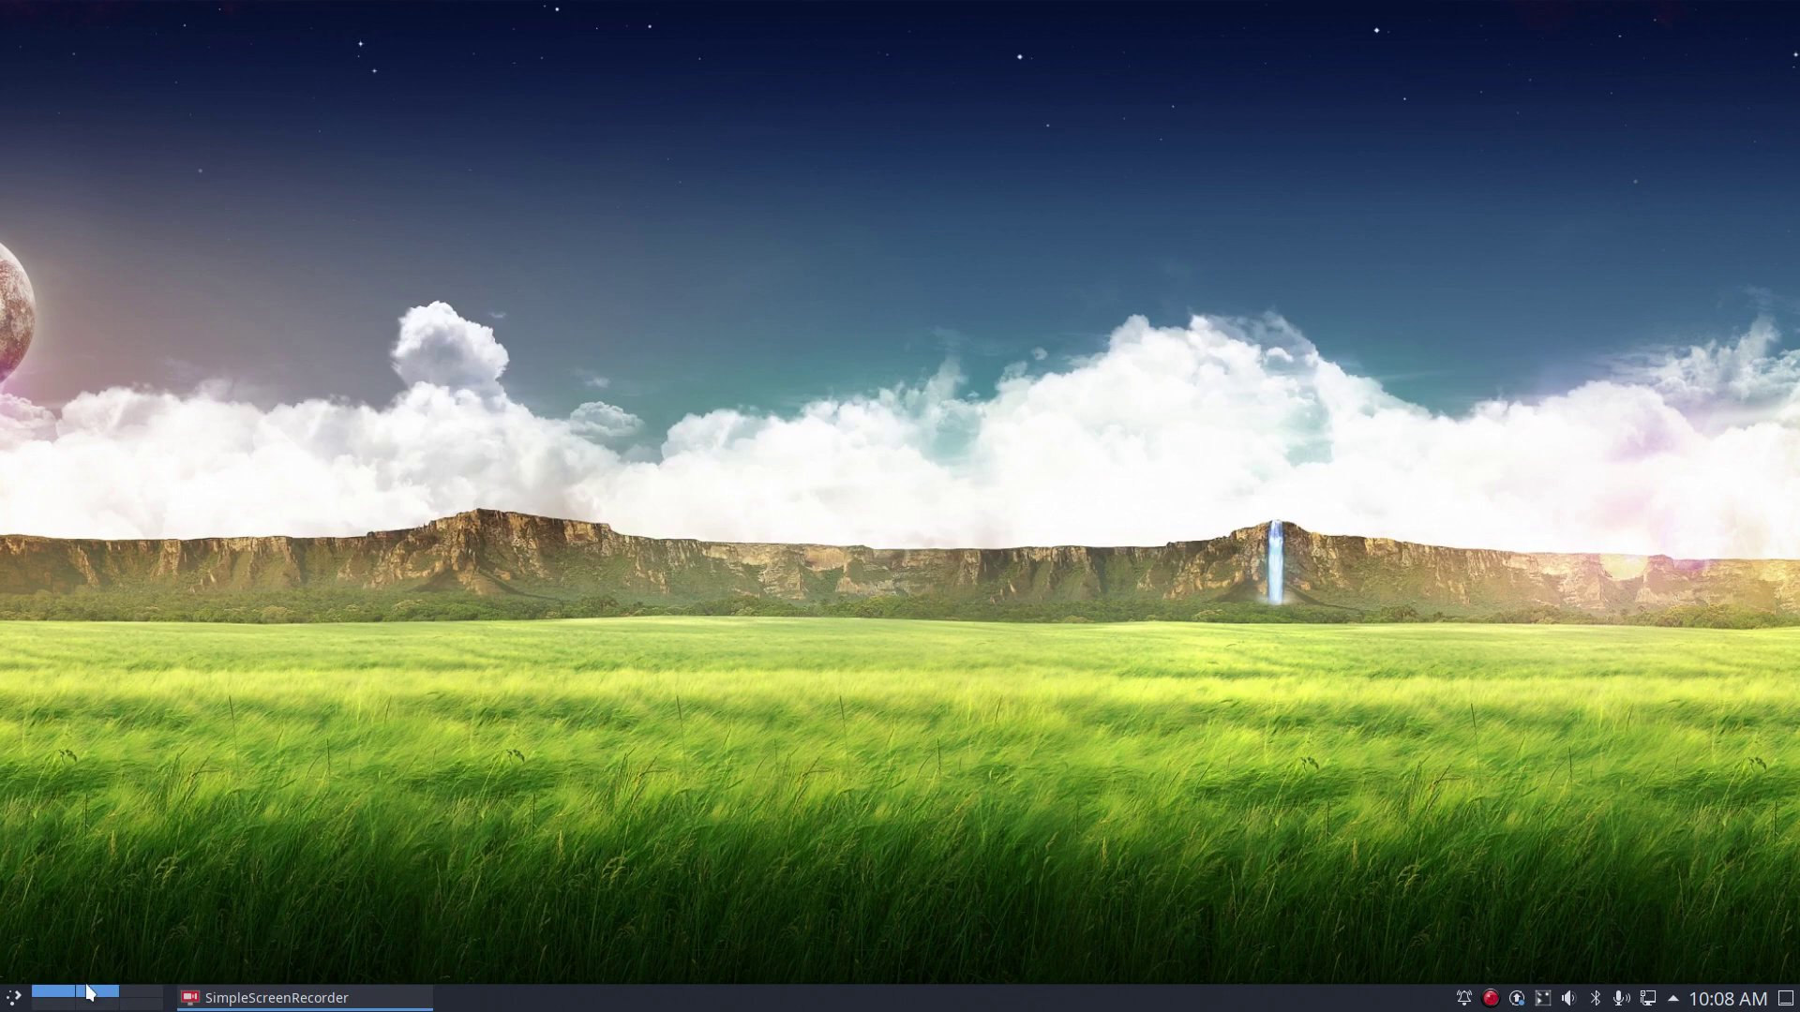
click(13, 998)
mouse_move(90, 852)
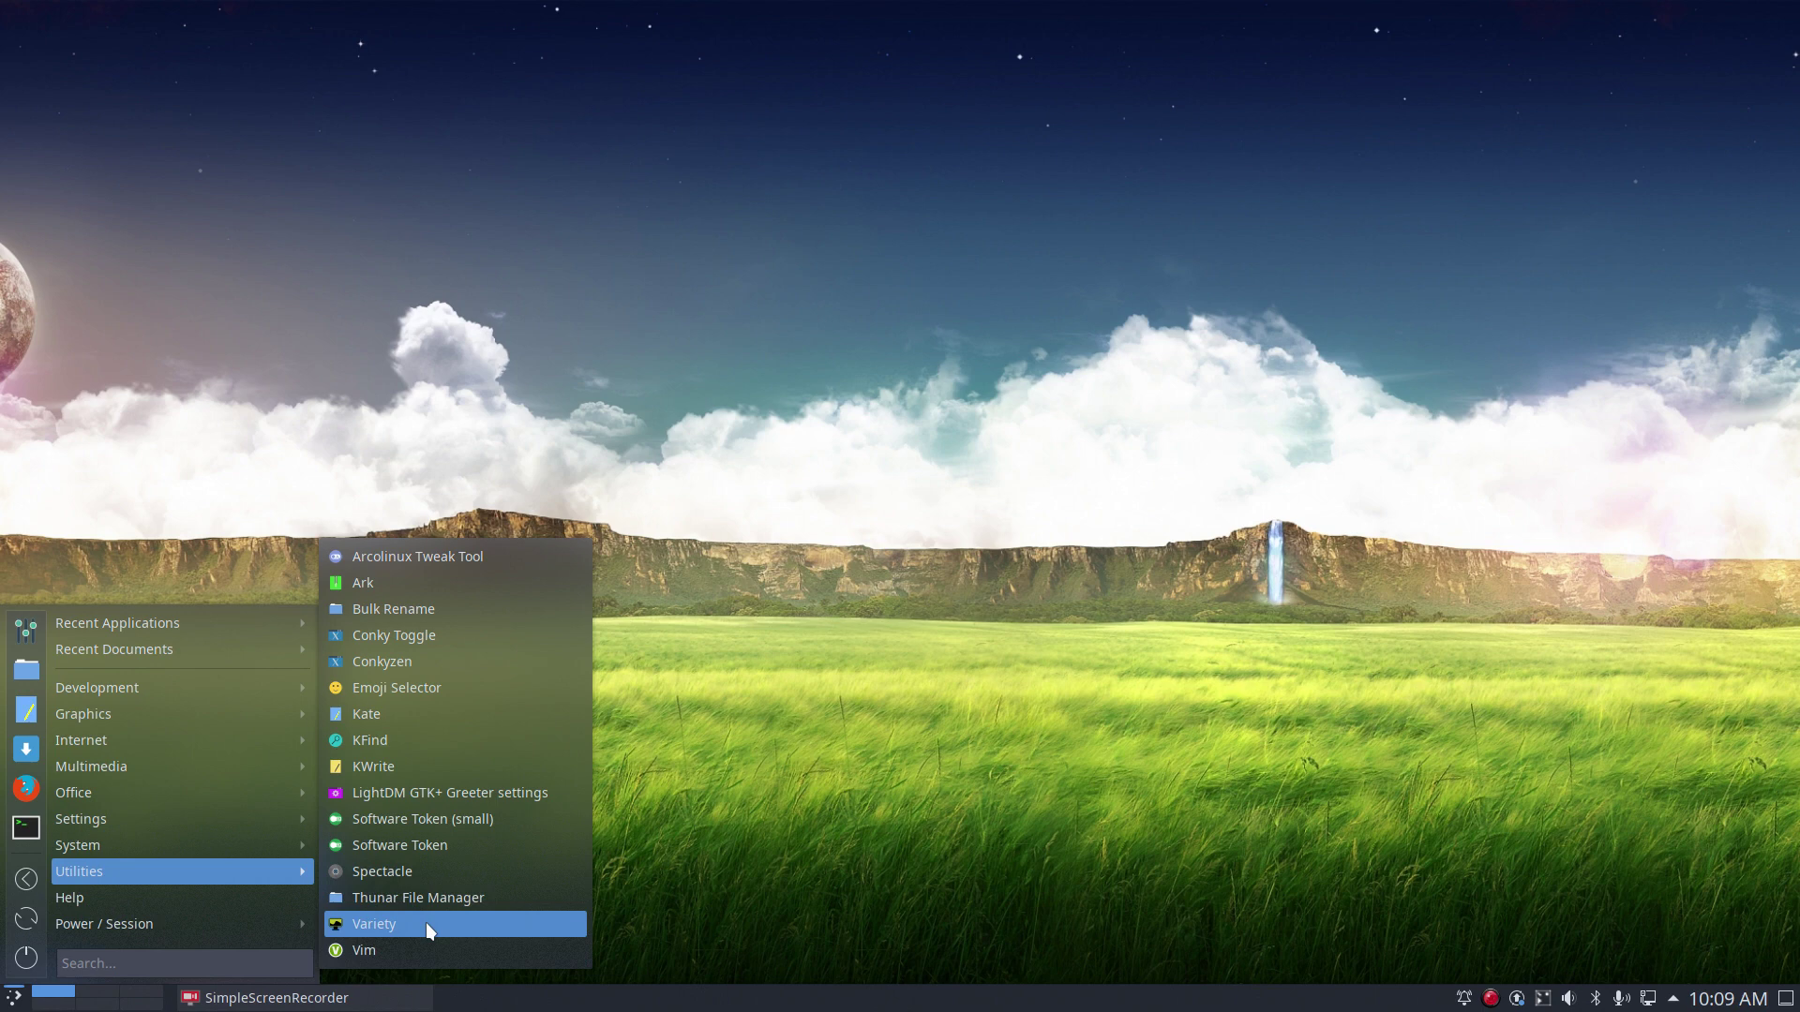
click(1224, 818)
Install all pending system updates in Discover and close its window.
click(1540, 1001)
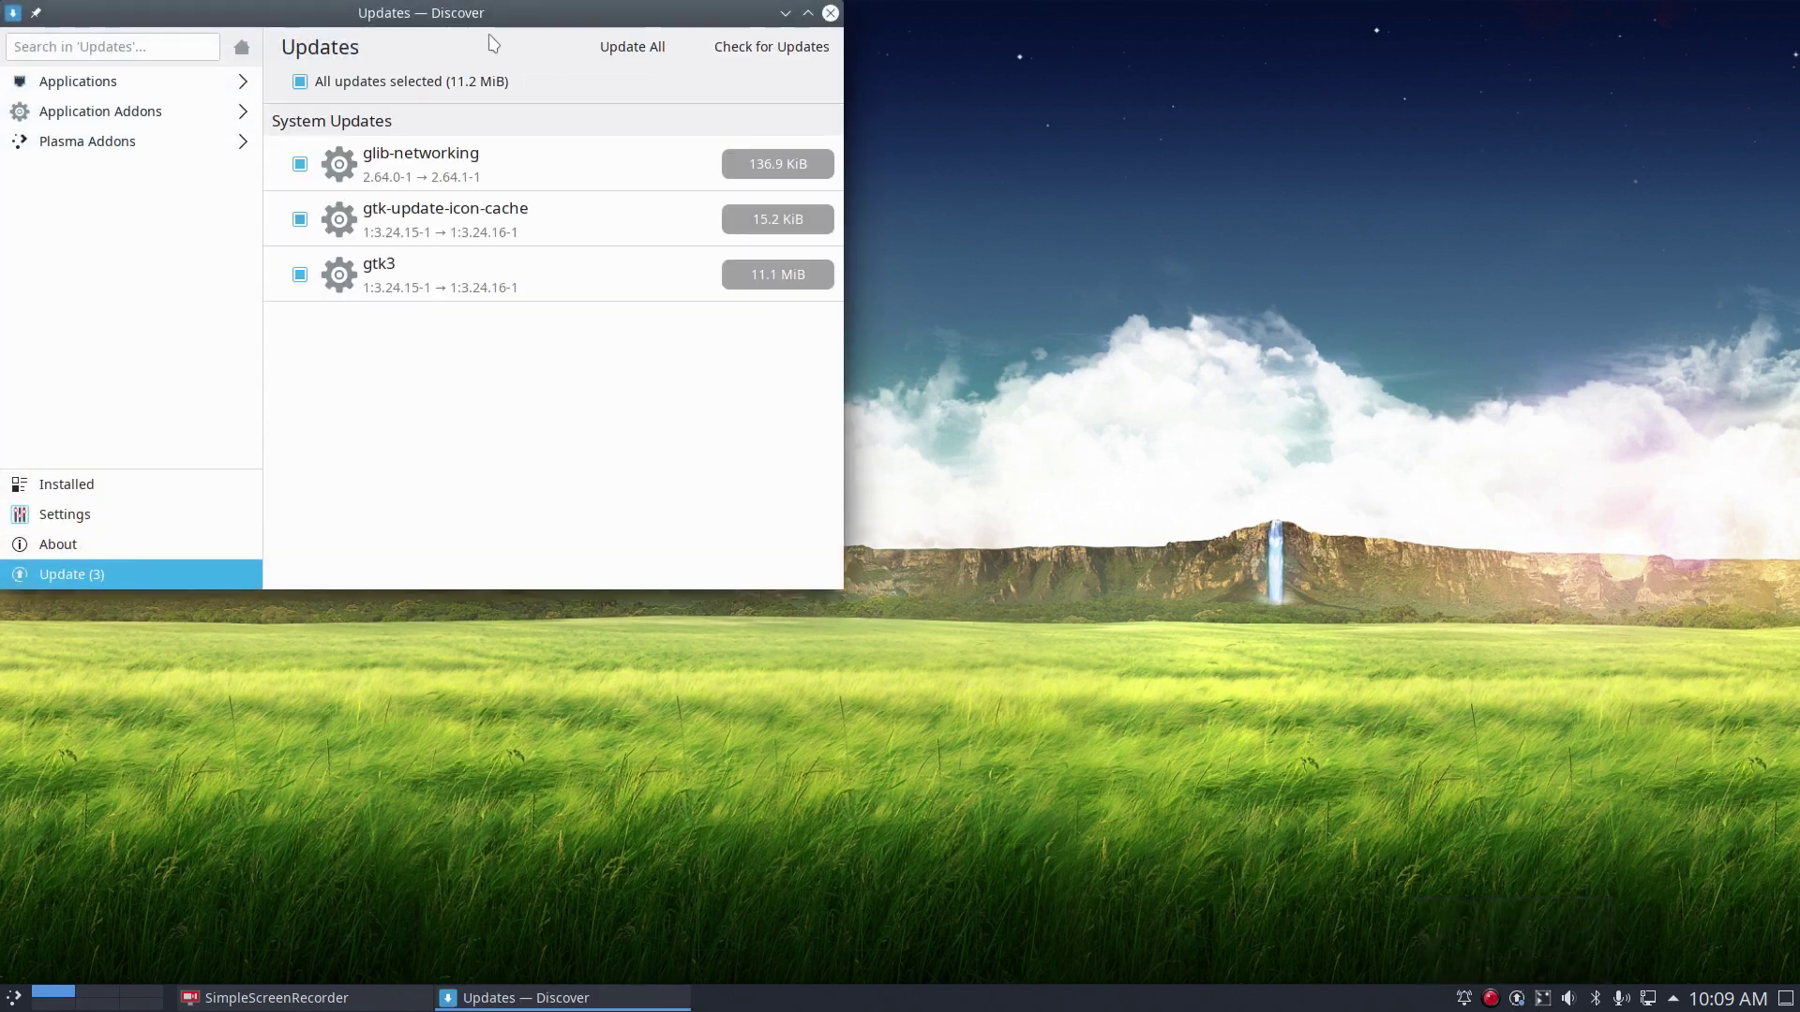
drag(494, 12, 1044, 70)
click(1182, 104)
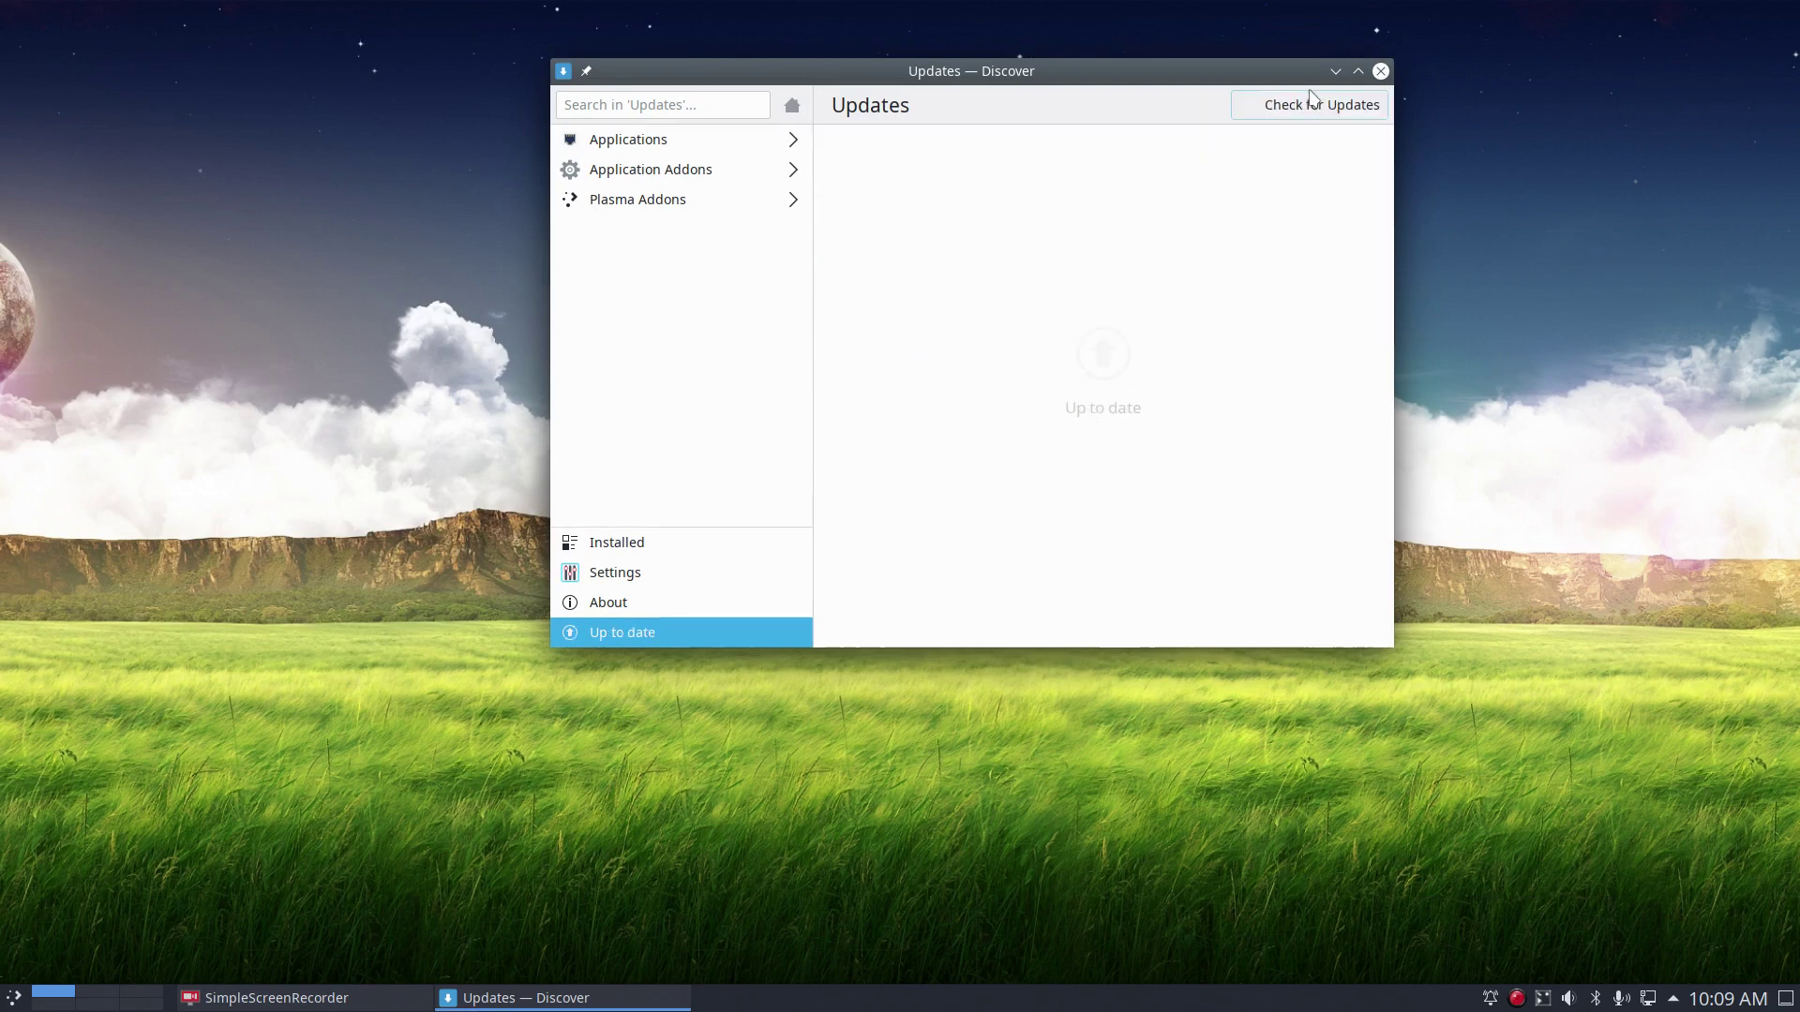
click(1381, 73)
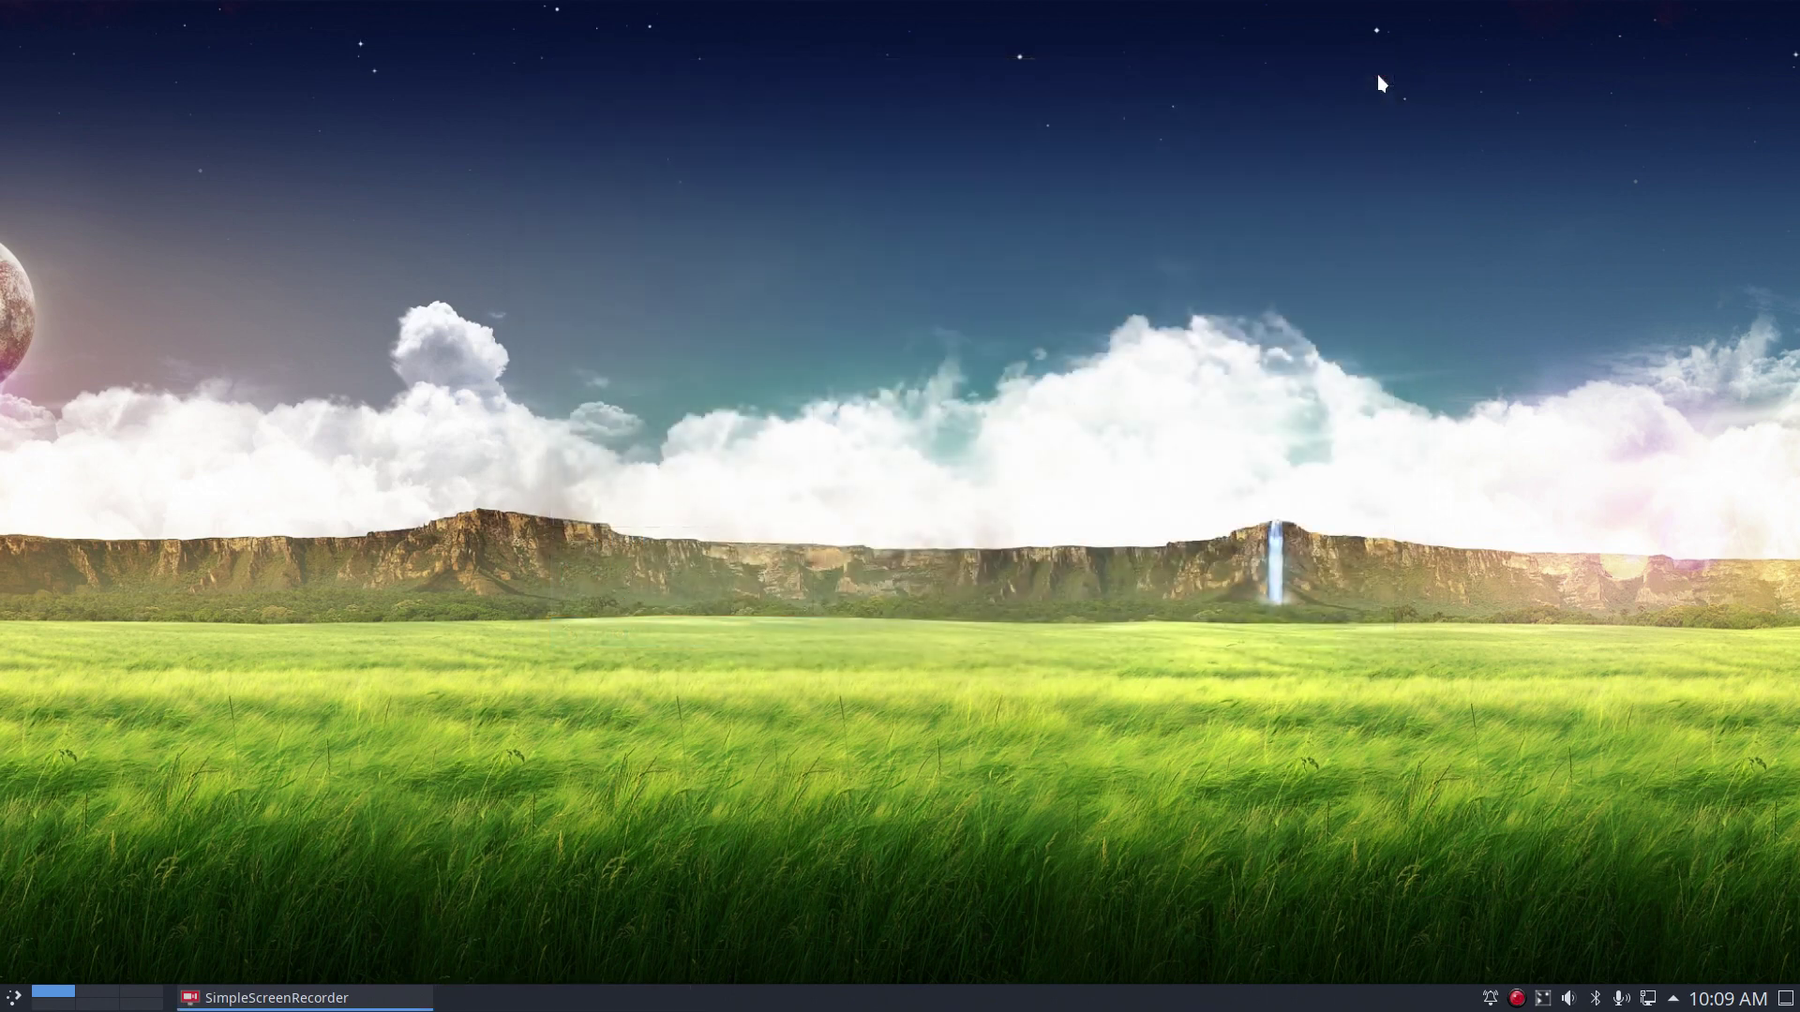
Run the update and upall commands in the drop-down terminal, then hide the terminal.
key(F12)
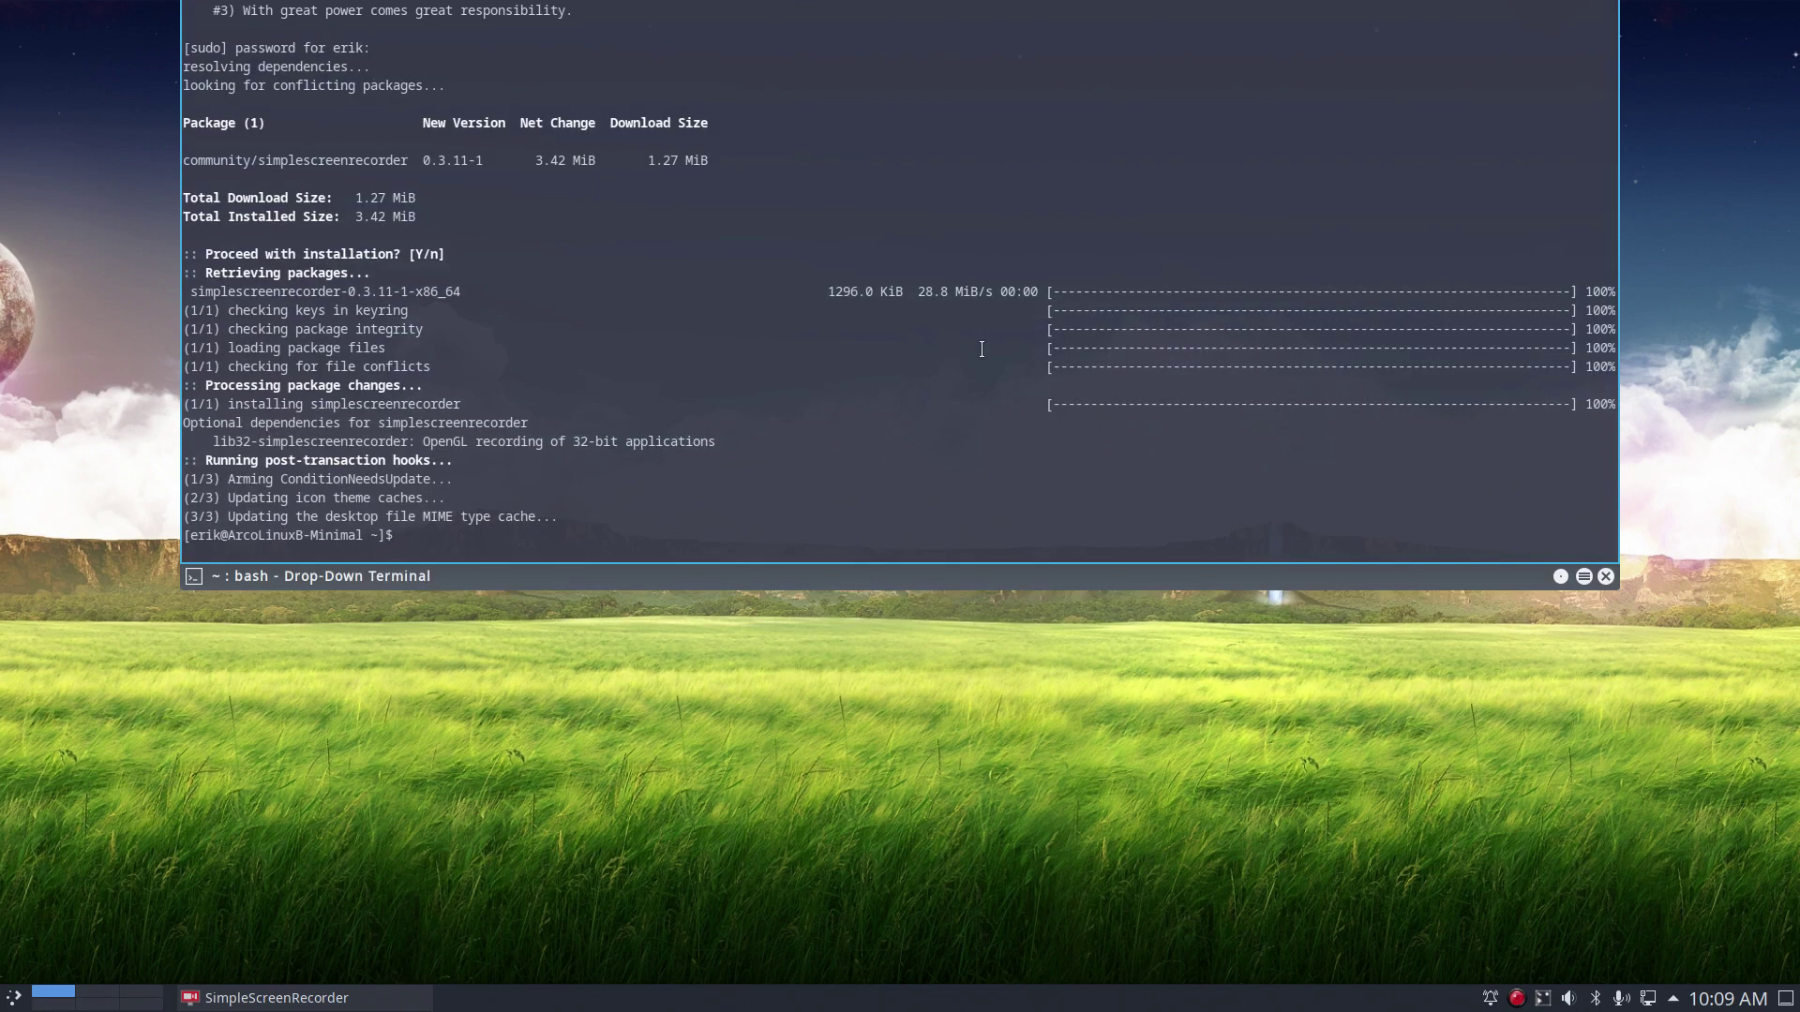
text(update)
key(Return)
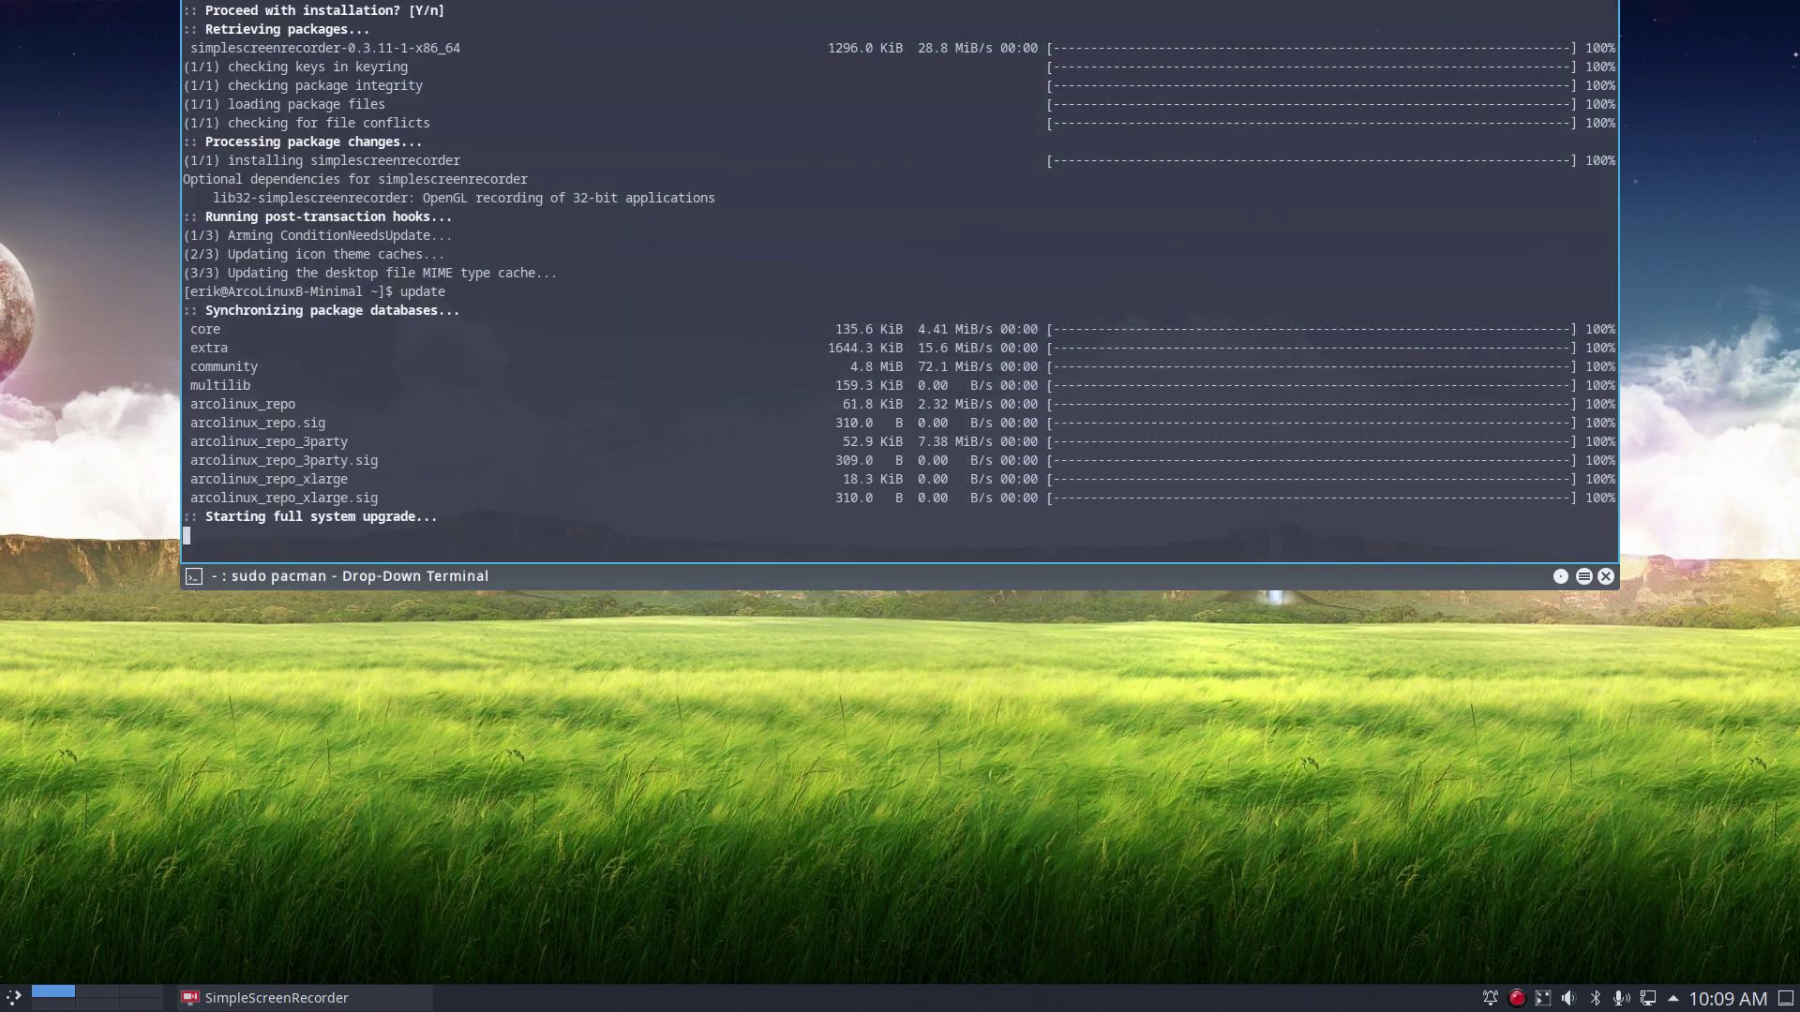
text(upall)
key(Return)
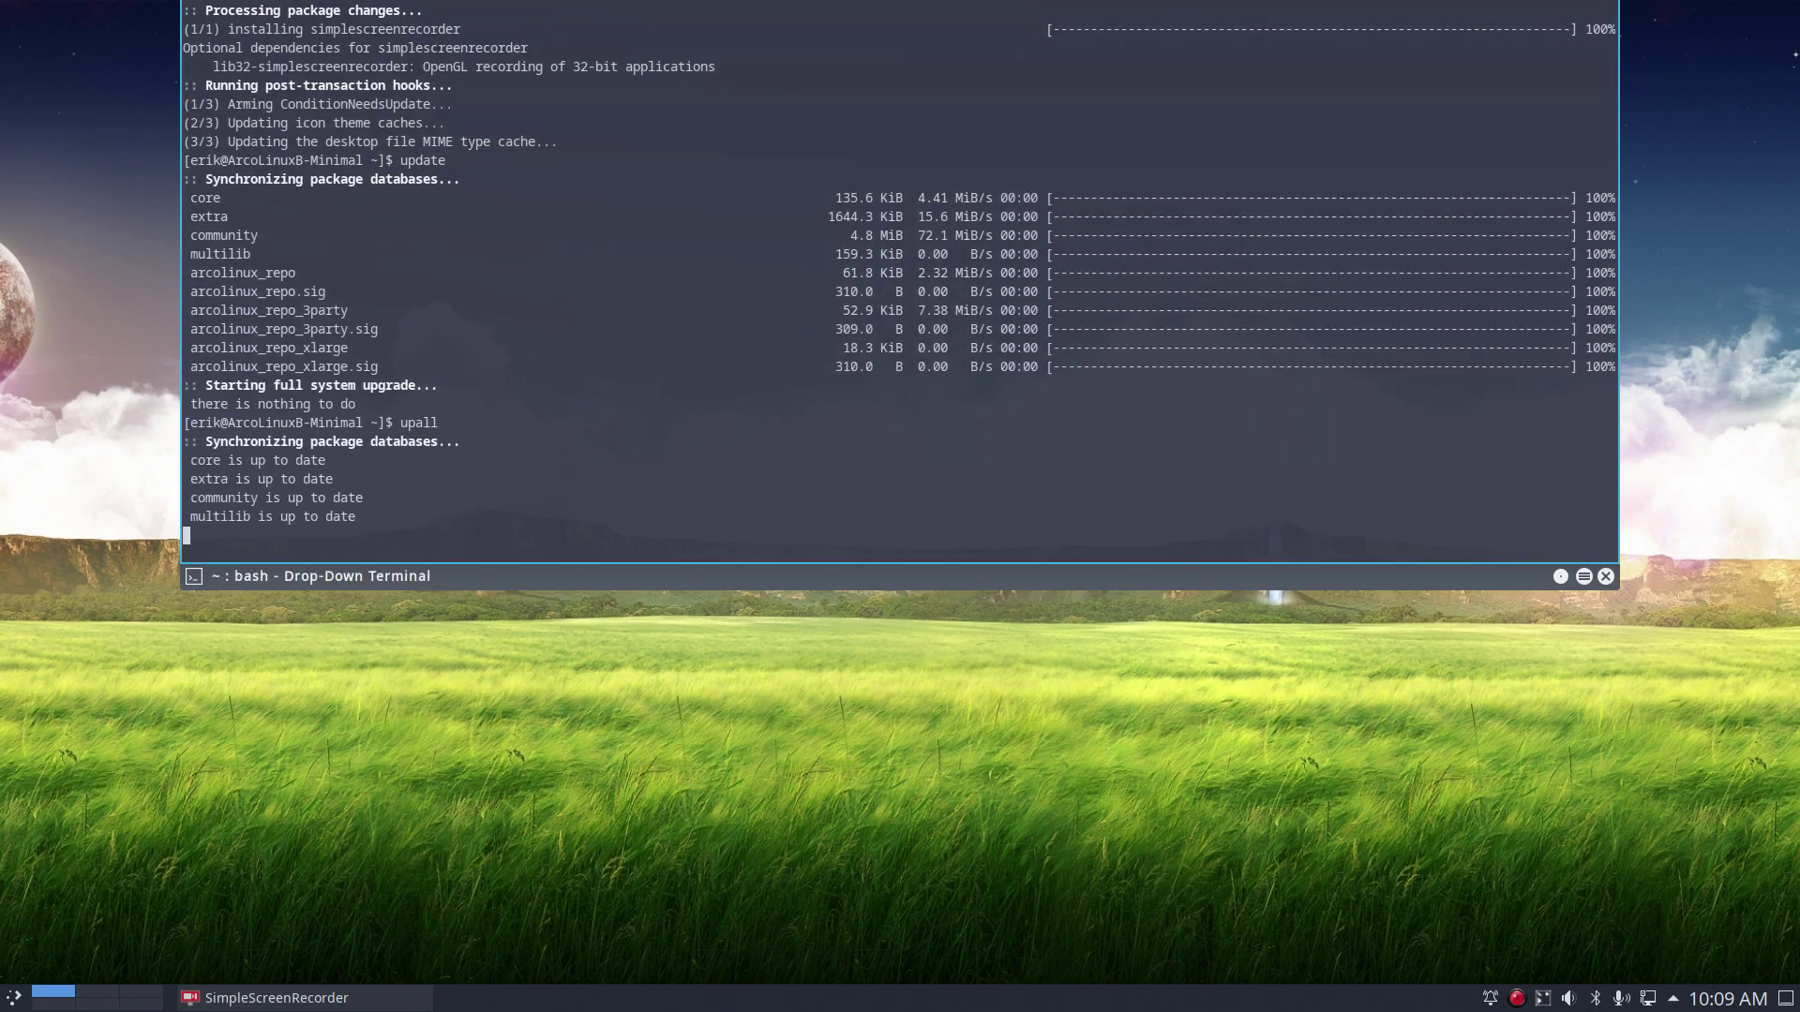
key(F12)
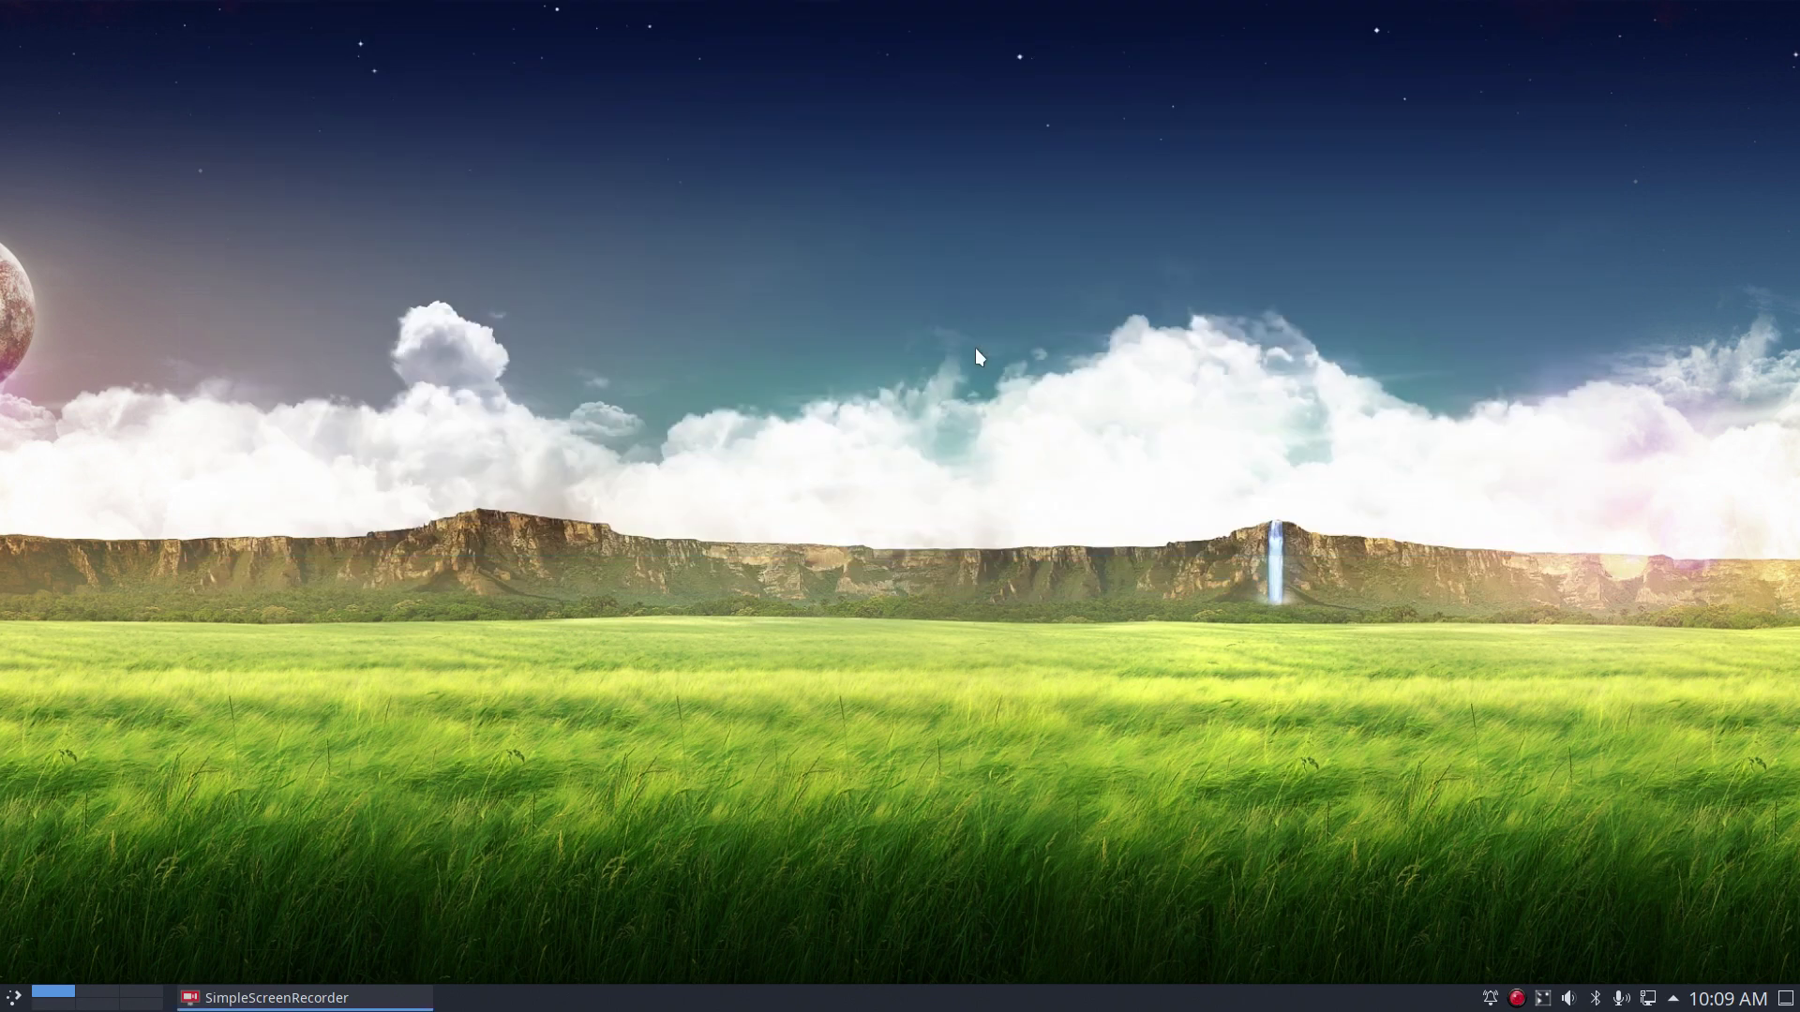
Show the Multimedia applications in the application launcher.
click(13, 997)
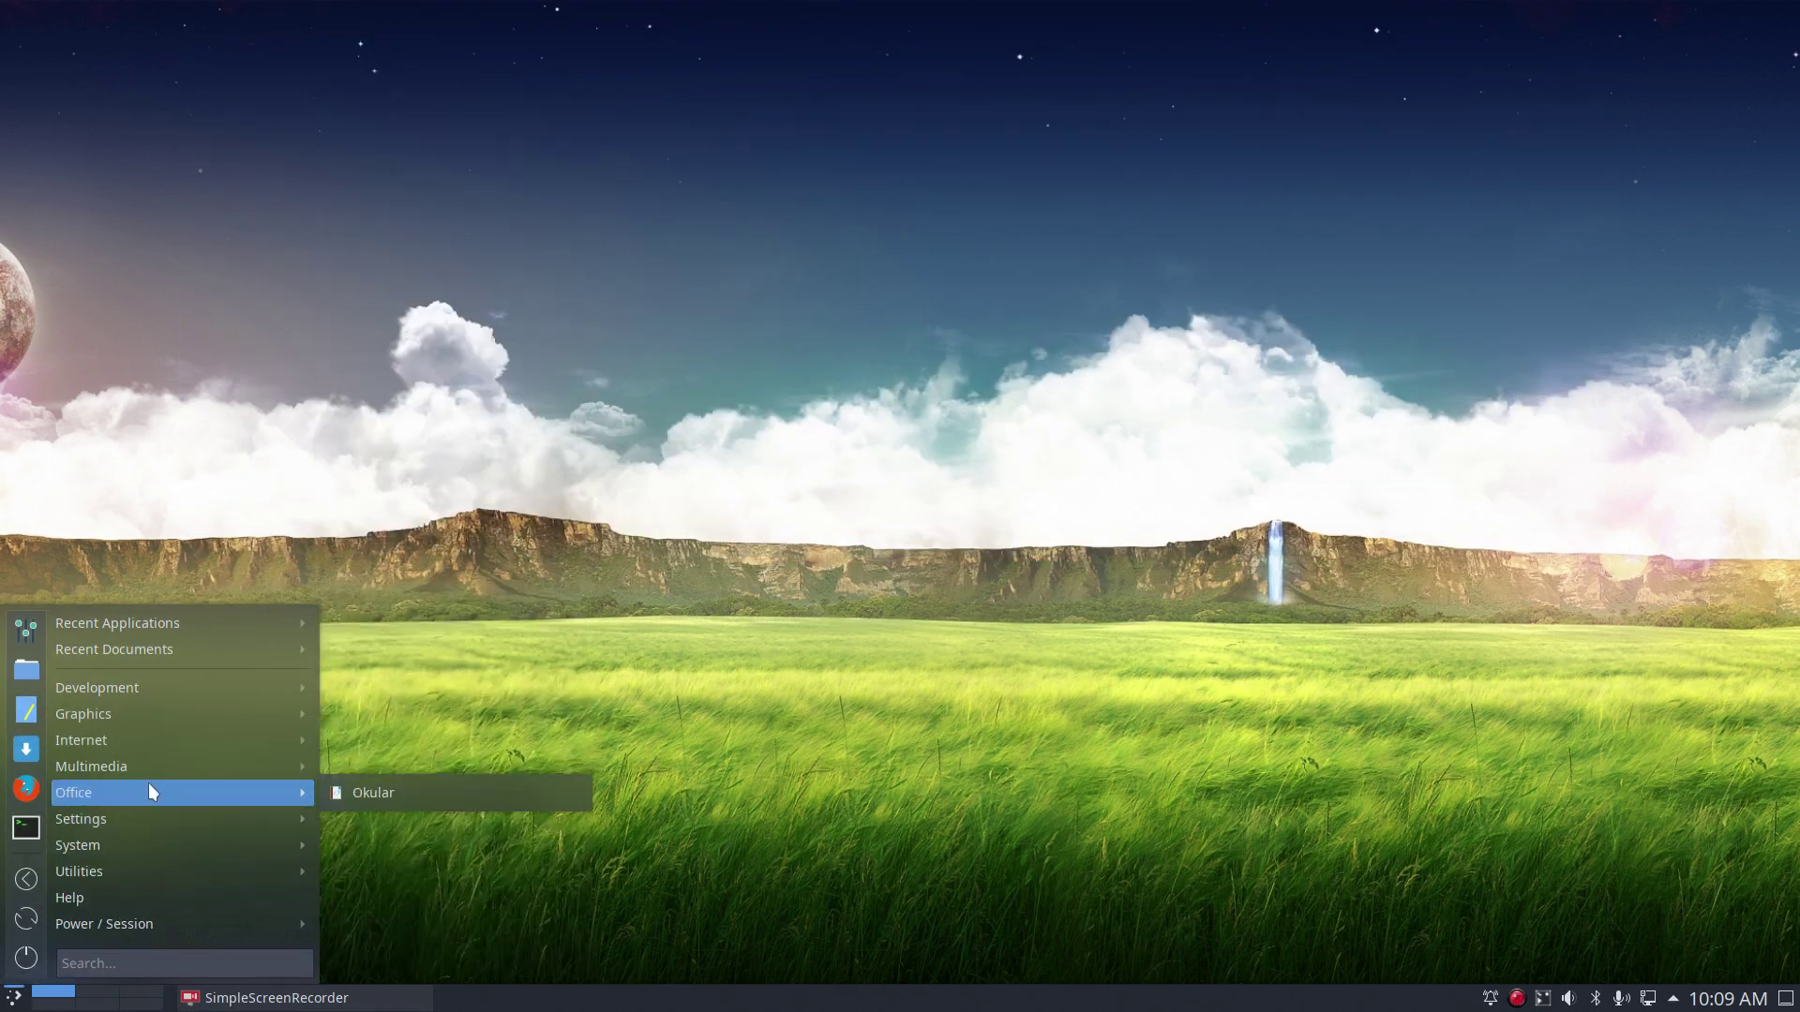
mouse_move(158, 767)
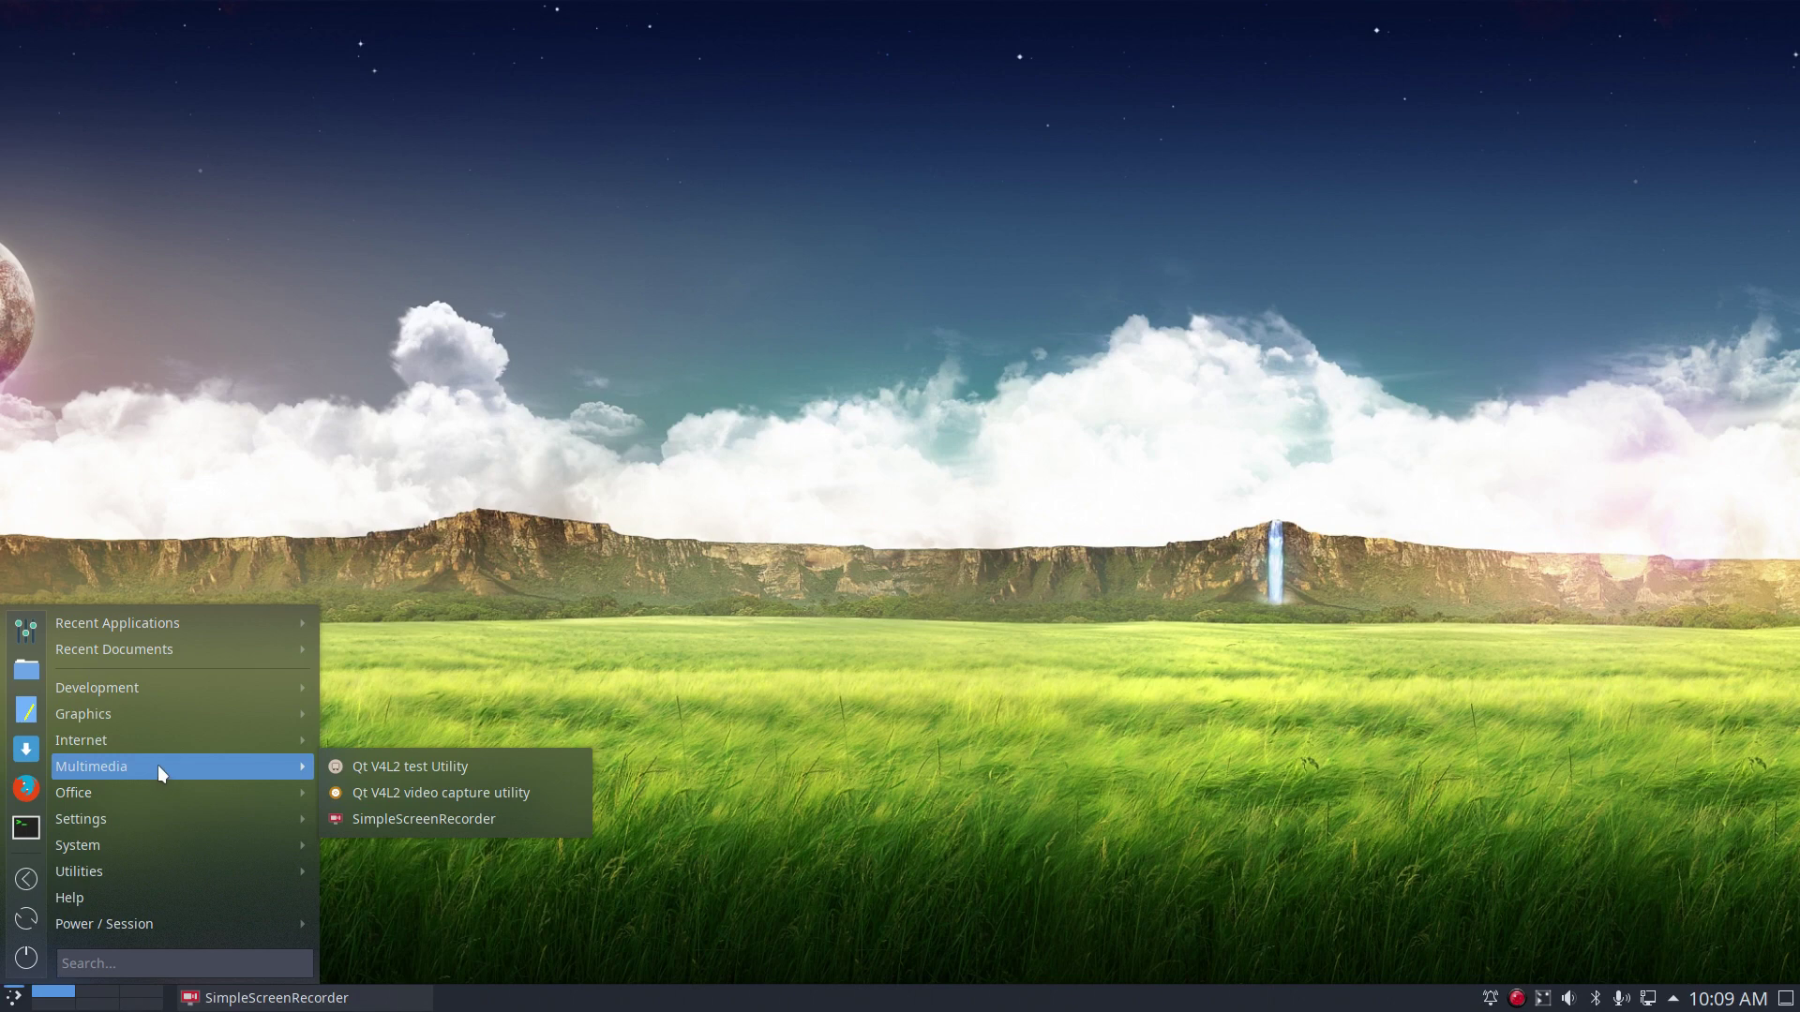